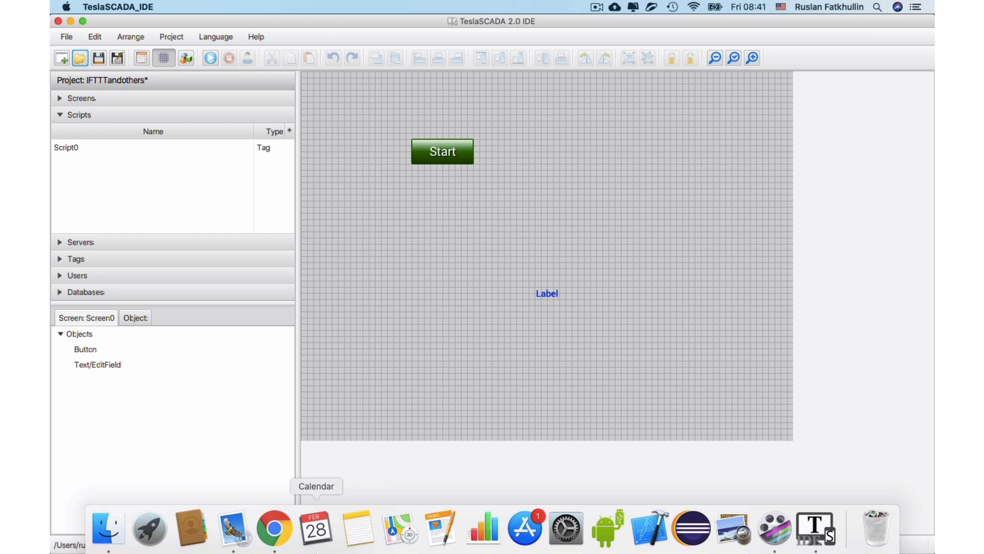
Switch to Chrome and create a new zap with Webhooks by Zapier as the trigger app
left_click(276, 543)
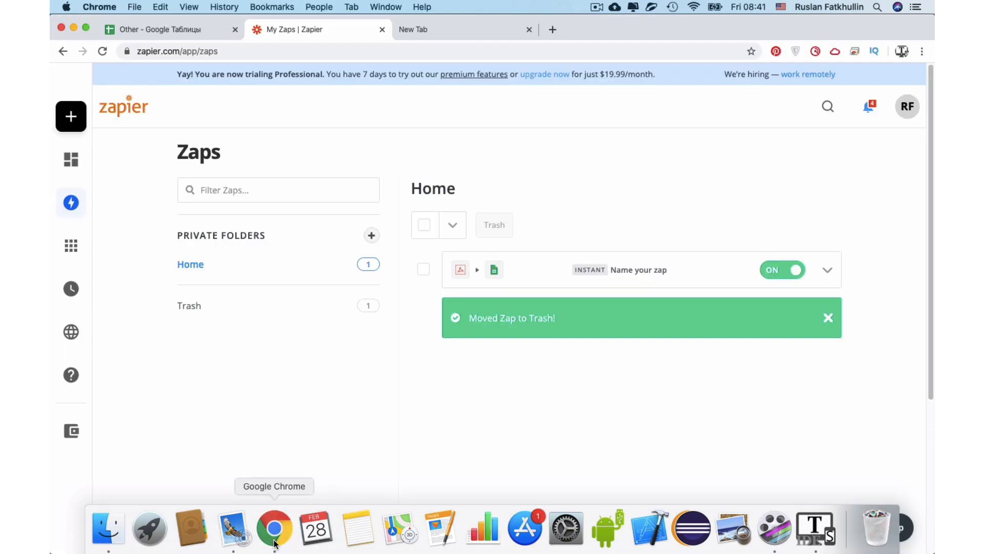
mouse_move(72, 148)
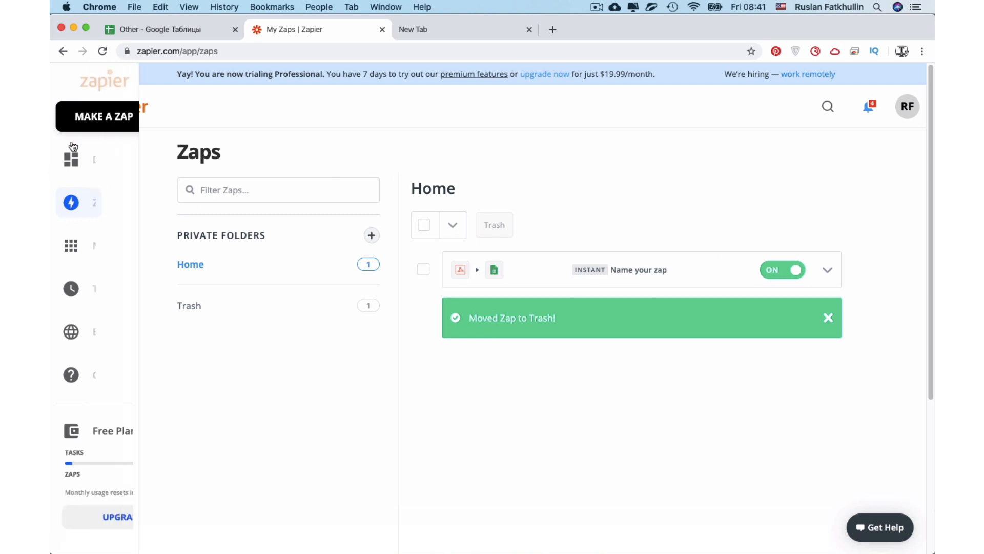
left_click(143, 118)
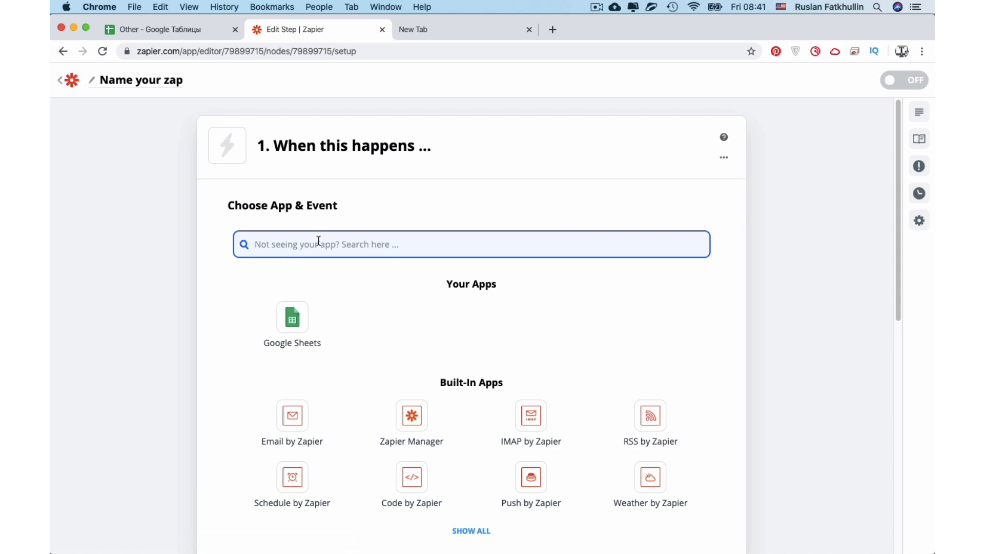
type("web")
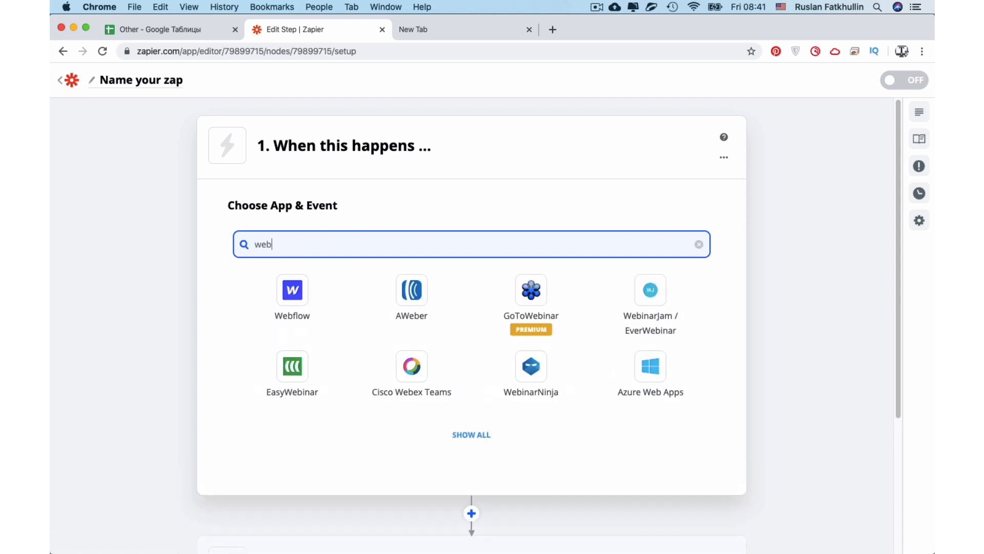
type("h")
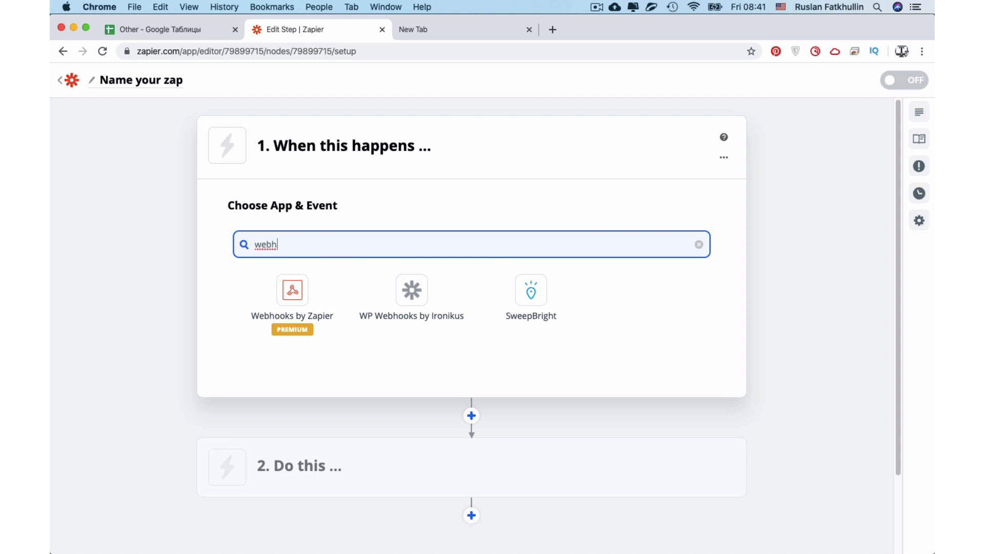
left_click(302, 296)
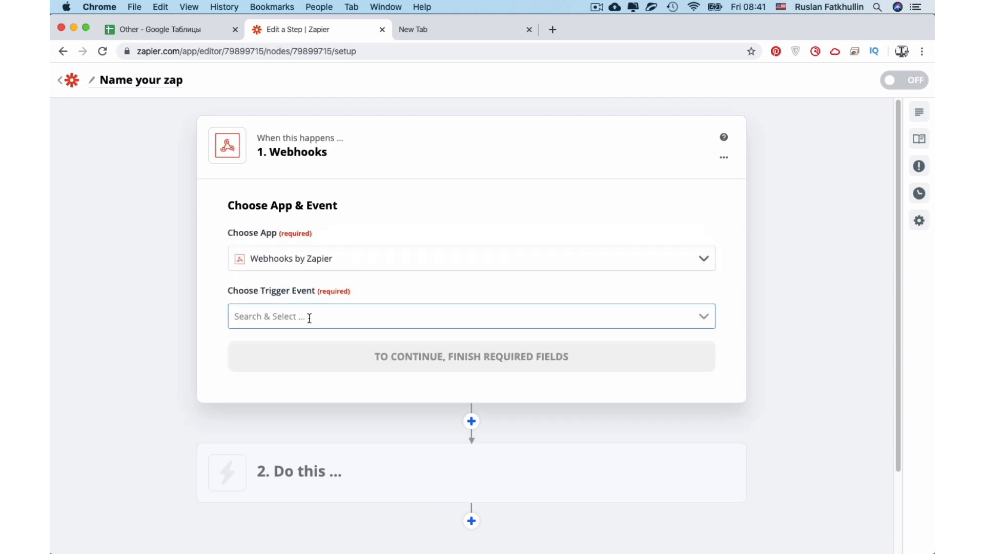
Choose Catch Hook as the zap's trigger event and continue to the hook customization
left_click(310, 318)
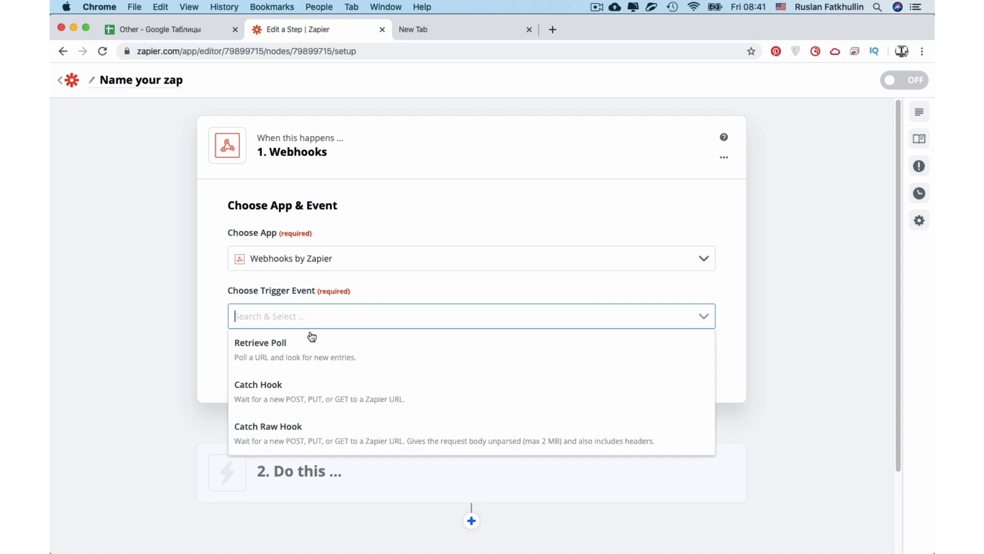
left_click(313, 385)
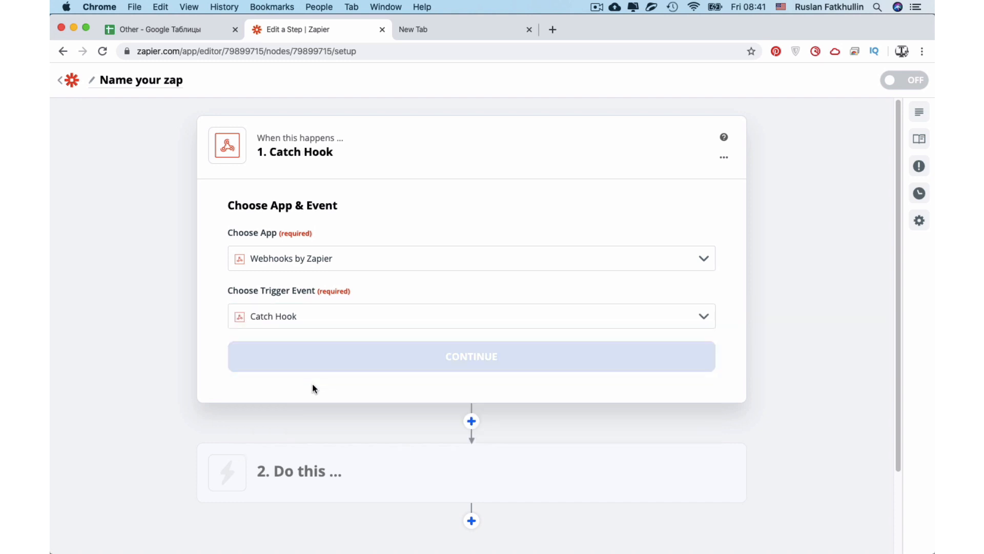
left_click(385, 348)
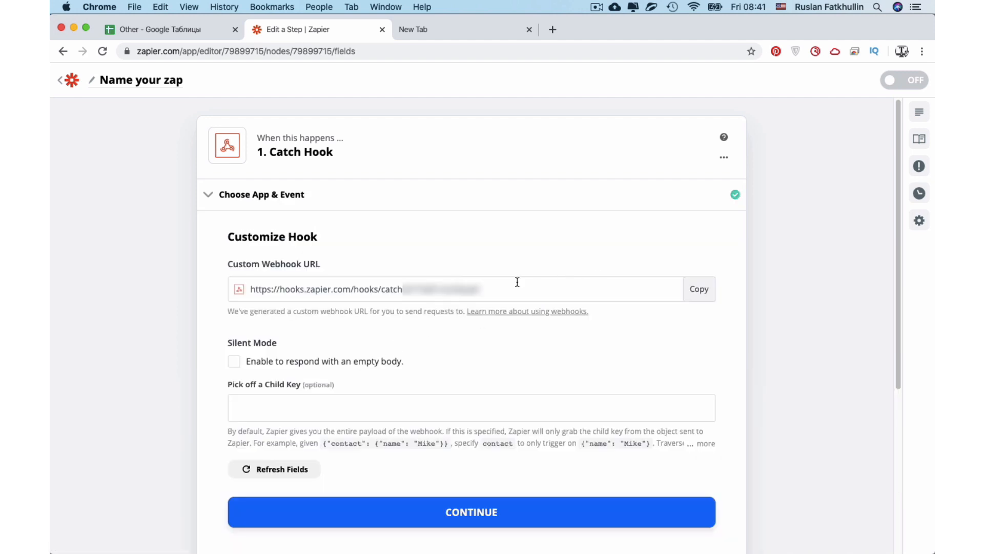
Copy the zap's custom webhook URL
left_click_drag(500, 289, 226, 288)
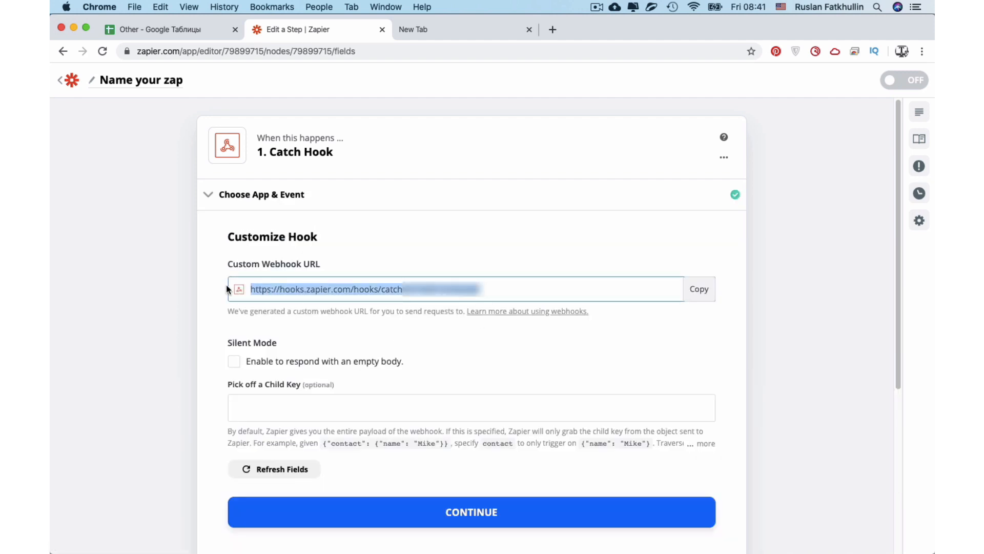
right_click(259, 290)
left_click(279, 353)
Switch to TeslaSCADA IDE and add a new script named Script1 with the script type Tag
left_click(815, 537)
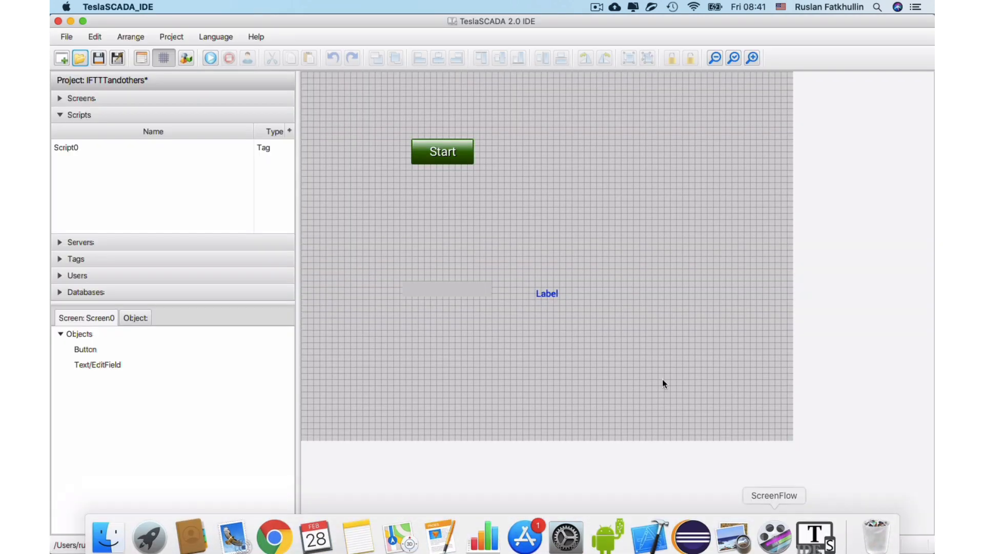
right_click(212, 166)
left_click(214, 171)
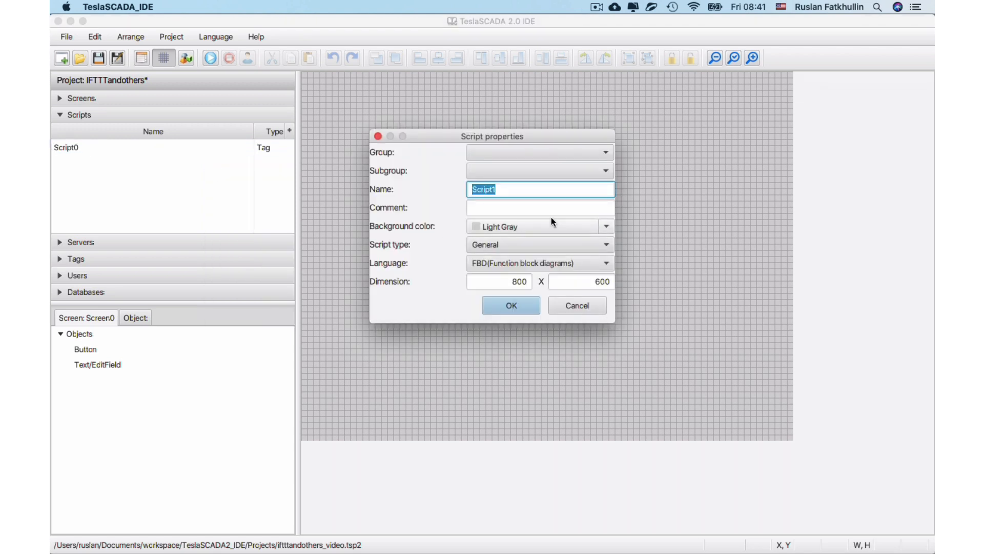
left_click(542, 243)
left_click(536, 288)
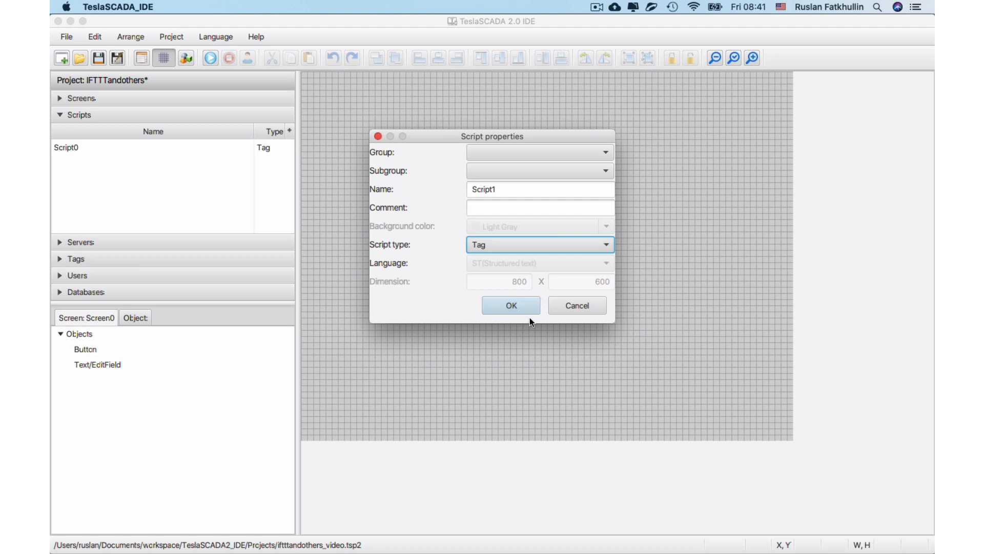
left_click(530, 312)
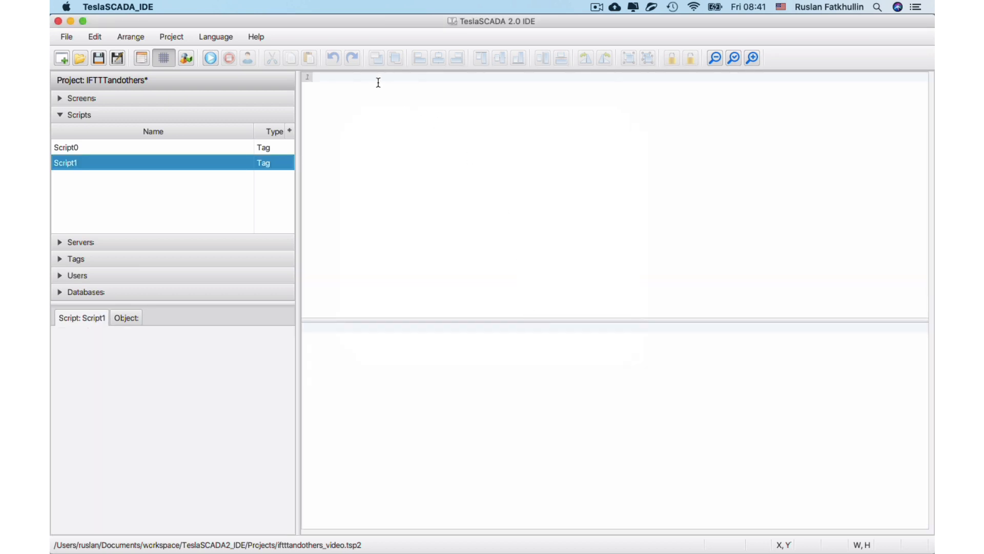
Start Script1 with an httppostcreate call named "zap" that uses the copied webhook URL as its address
left_click(353, 75)
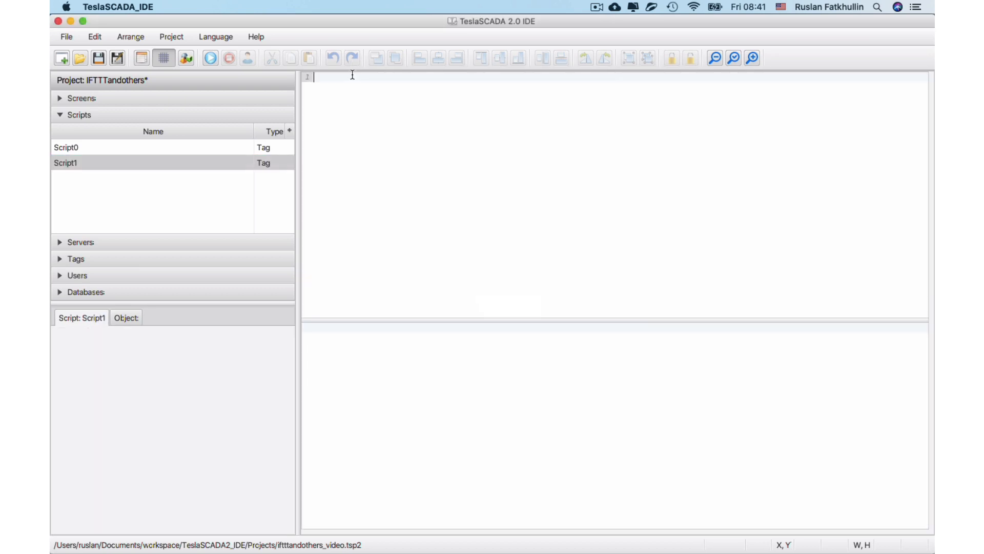
type("httppostcreate(\"zap\"")
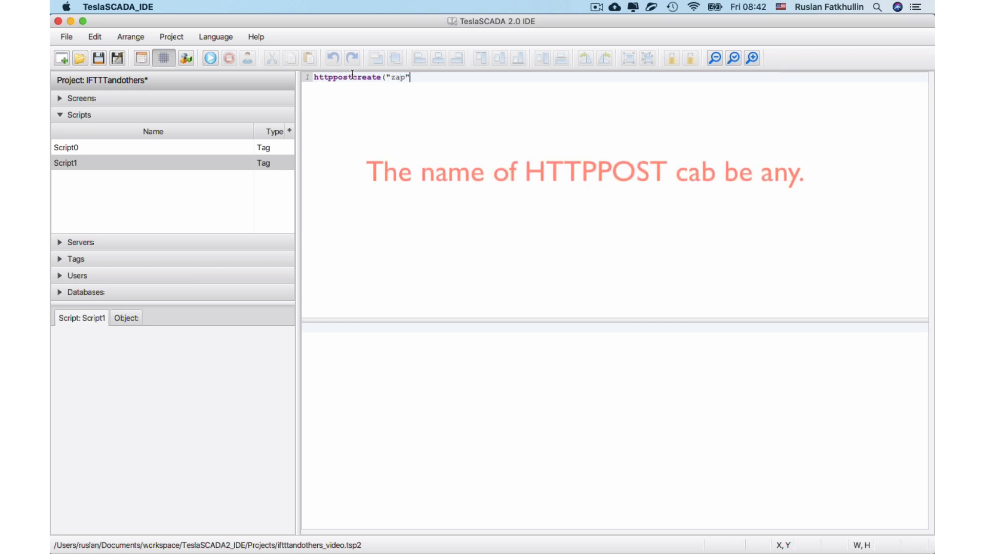
type(", \"")
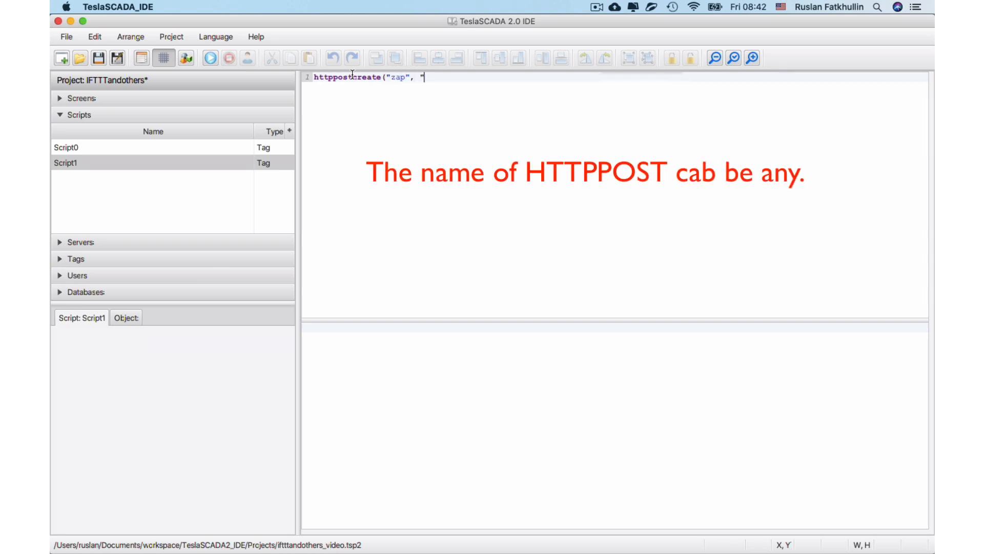
key("cmd+v")
type("\")")
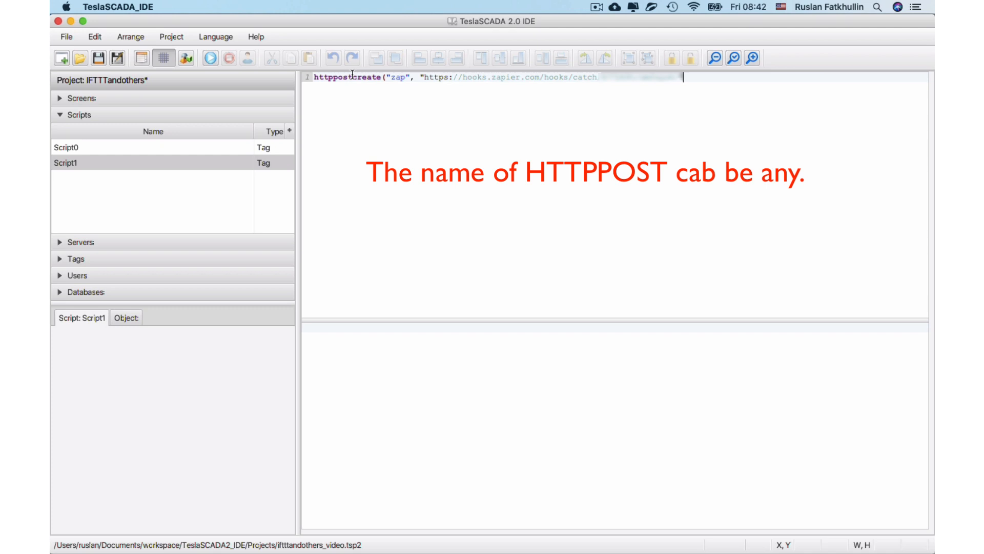
type(";")
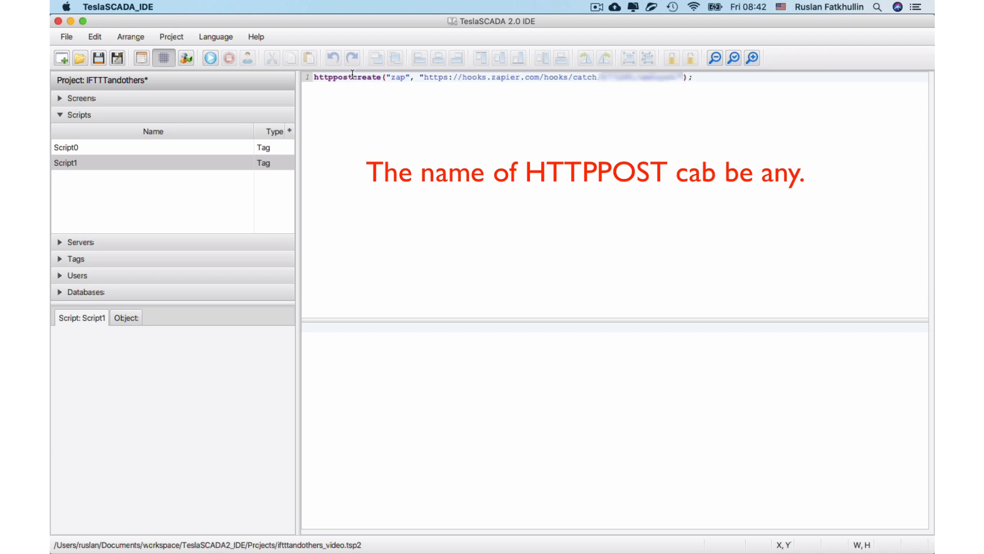
Add the second script line httppostaddvalue("zap", "tag", "Tag");
key("Return")
type("http")
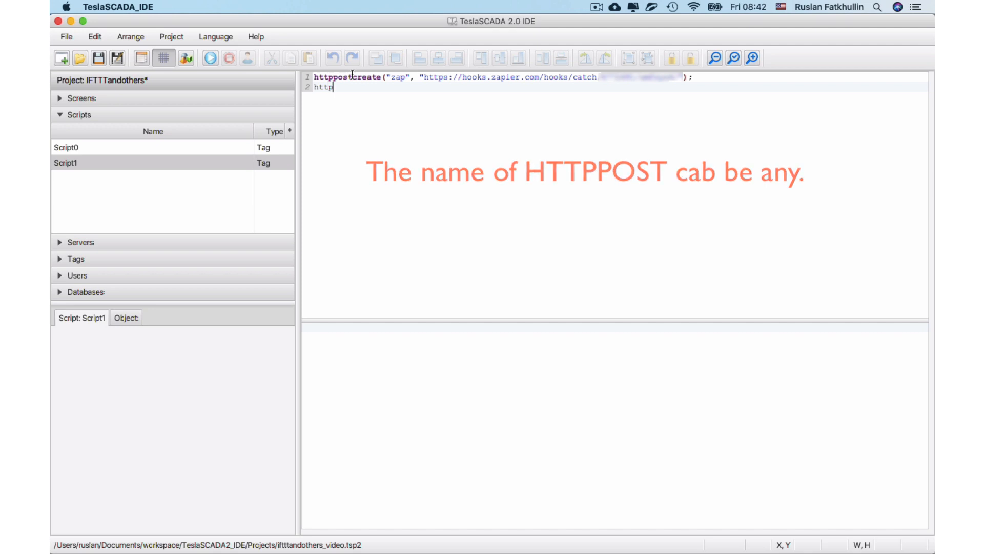
type("ostadd")
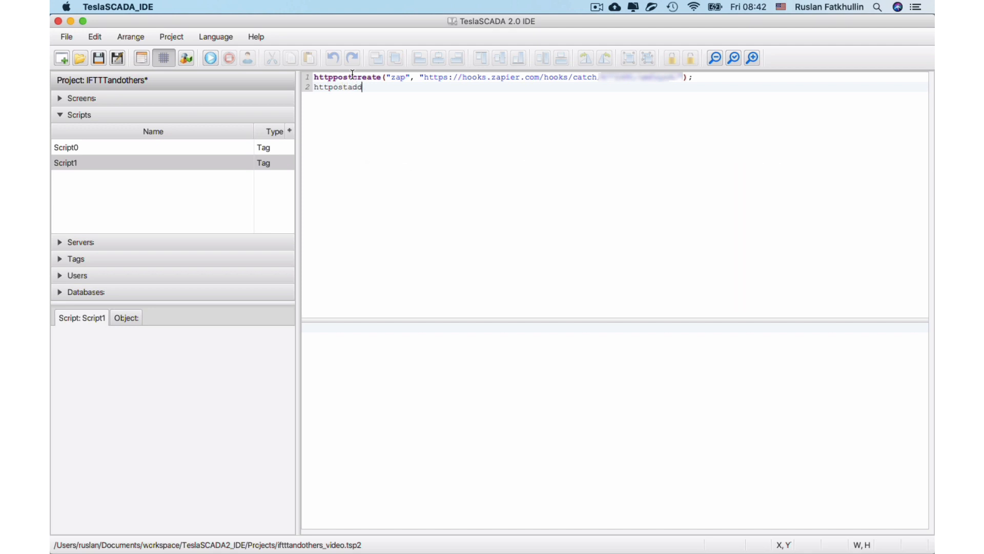
type("value(")
key("Left")
key("Left")
key("Left")
key("Left")
key("Left")
key("Left")
type("p")
key("Right")
key("Right")
key("Right")
key("Right")
key("Right")
key("Right")
type("\"zap\", \"tag\", \"Tag\");")
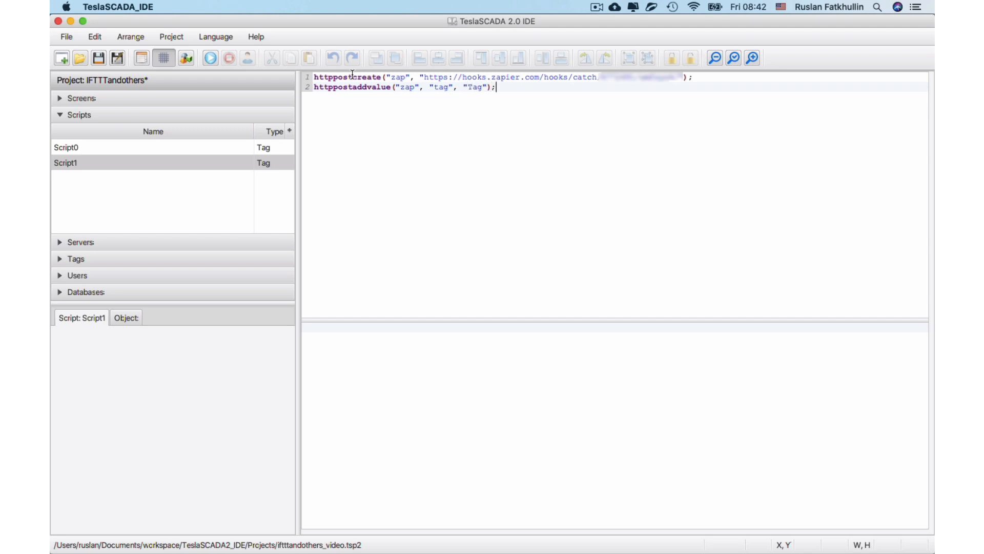
Add the third script line httppostaddvalue("zap", "value", Tags.Tag);
key("Return")
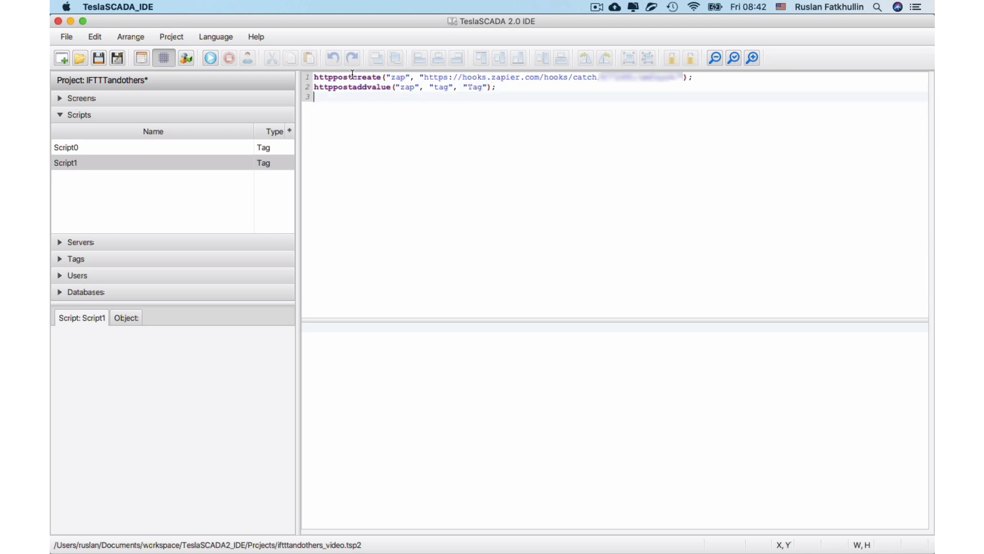
type("httppostaddvalue(\"zap\"")
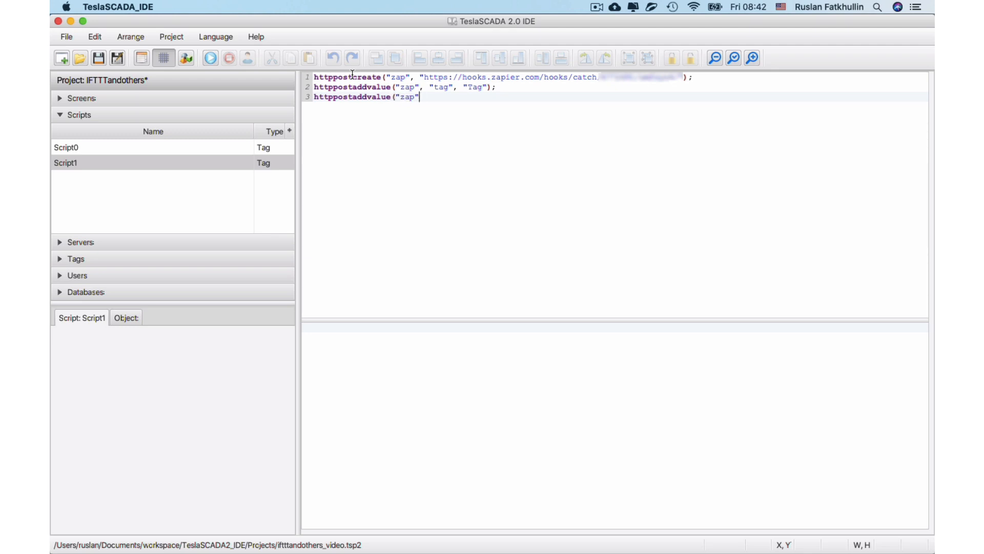
type(", \"")
key("BackSpace")
type("Tags.")
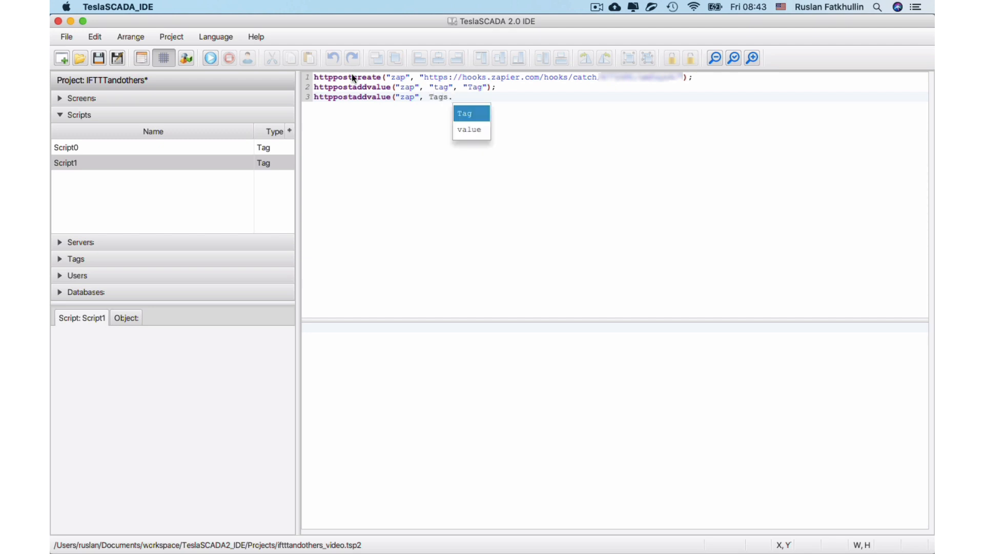
key("Return")
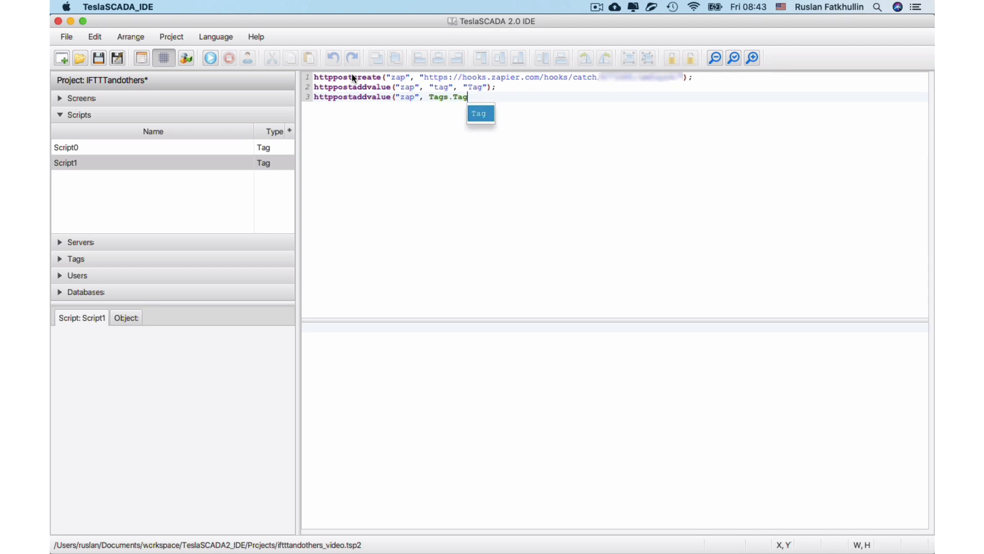
type(",")
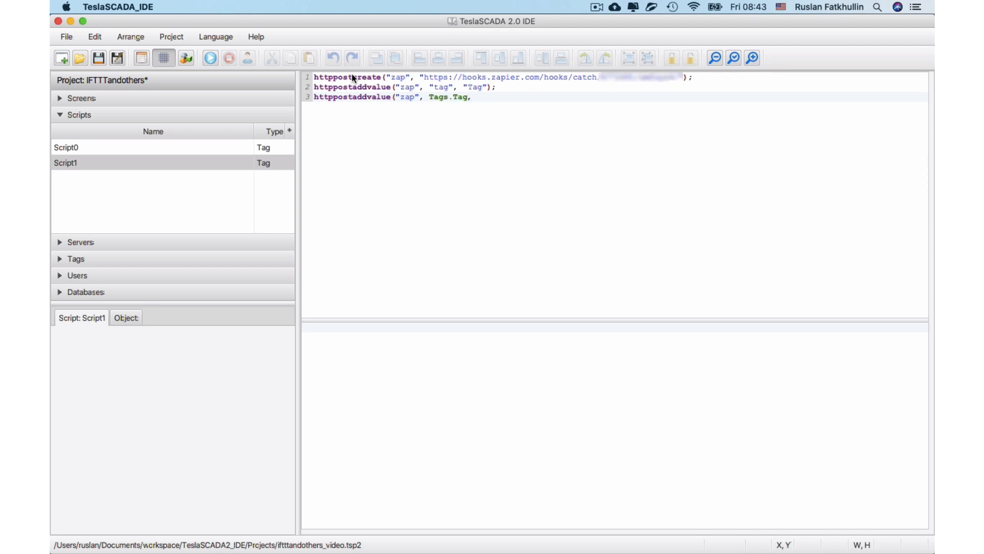
key("Left")
key("Left")
key("Left")
key("Left")
key("Left")
key("Left")
key("Left")
key("Left")
key("Left")
key("Left")
key("Left")
type("\"value\",")
key("Right")
key("Right")
key("Right")
key("Right")
key("Right")
key("Right")
key("Right")
key("Right")
key("Right")
key("Delete")
type(");")
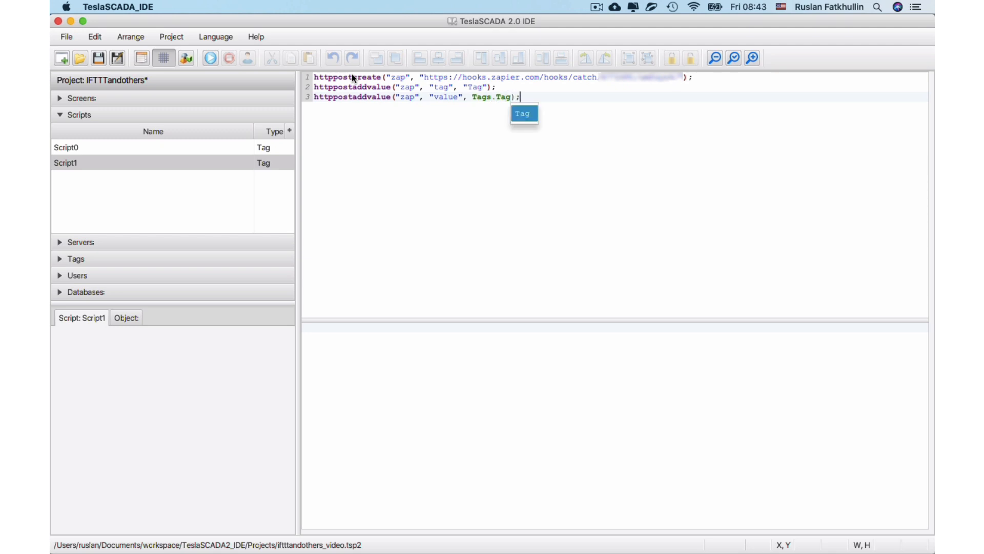
key("Escape")
Add a fourth line declaring the time string: string time = currentdatetime("yyyy-MM-dd HH-mm-ss");
key("Return")
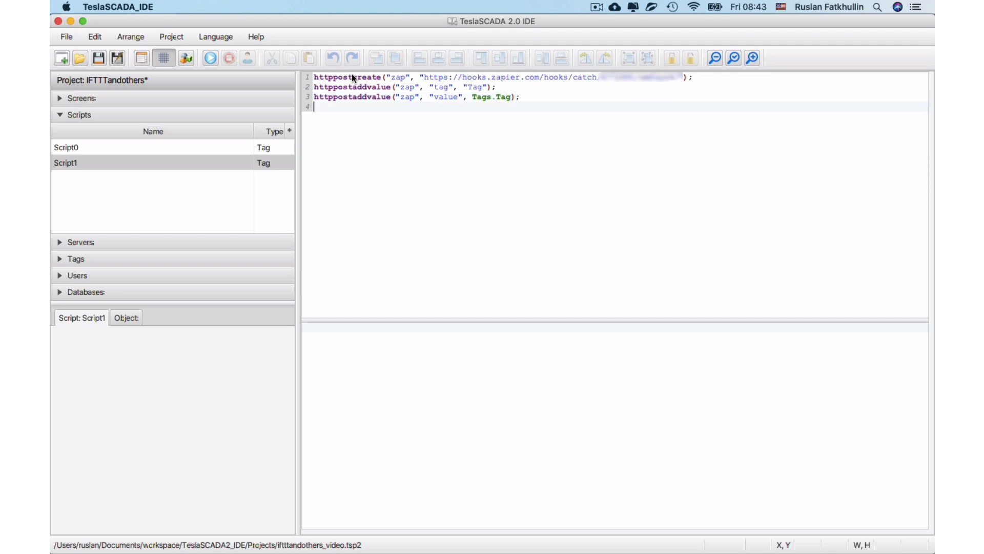
type("string time = currentdatetime")
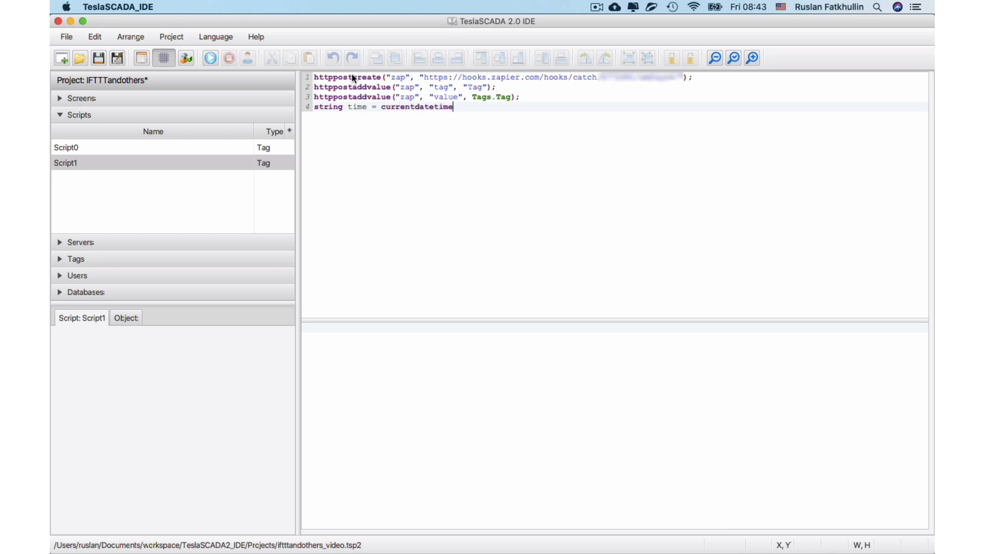
type("(\"yyyy-MM-dd HH-mm-ss\");")
Add the fifth script line httppostaddvalue("zap", "time", Tags.Tag); and start a new line below it
key("Return")
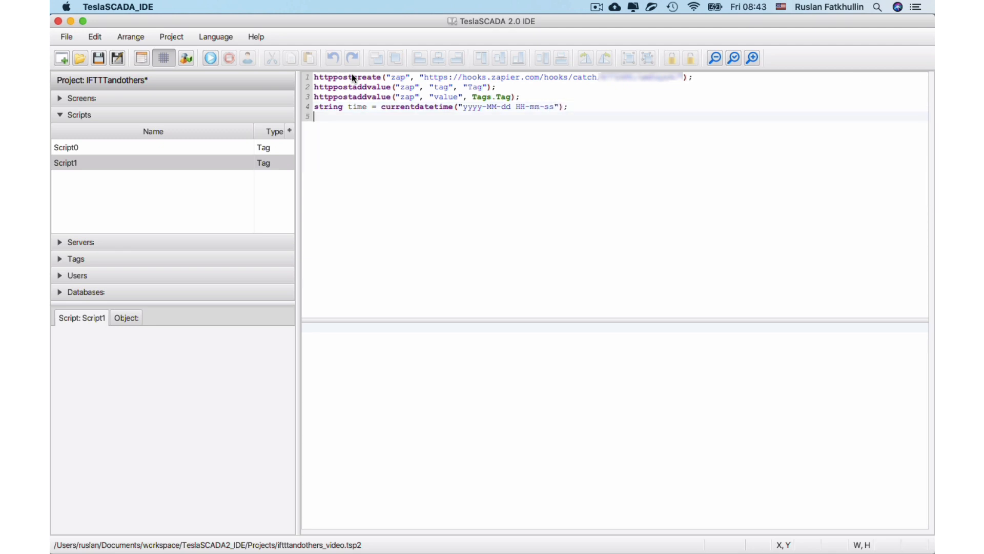
type("httppostaddvalue(\"za")
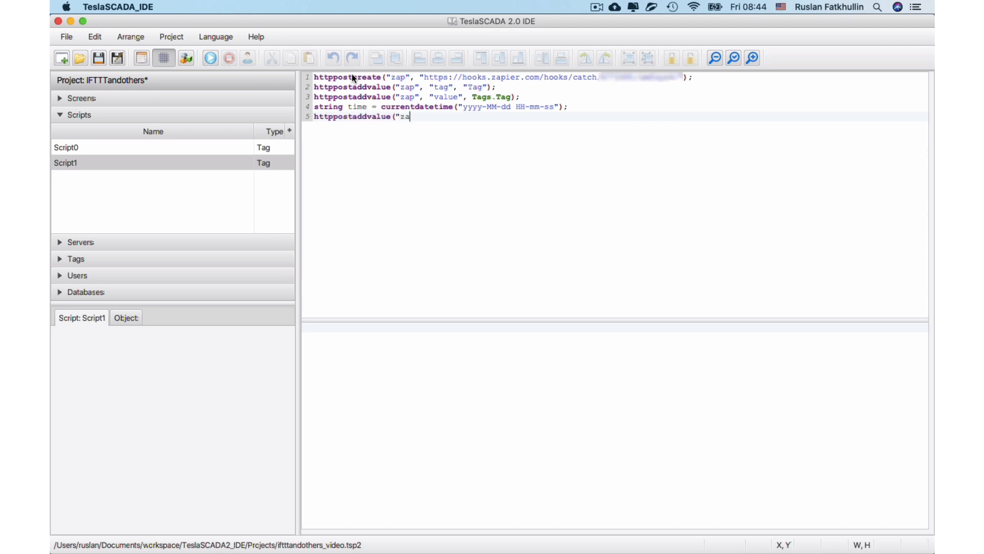
type("p\", \"time\", Tags.")
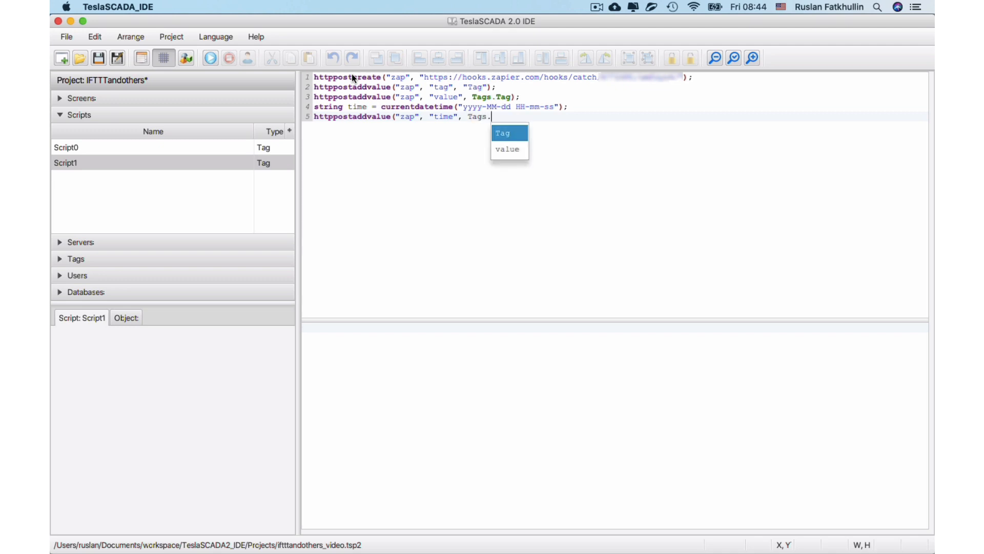
type("Tag);")
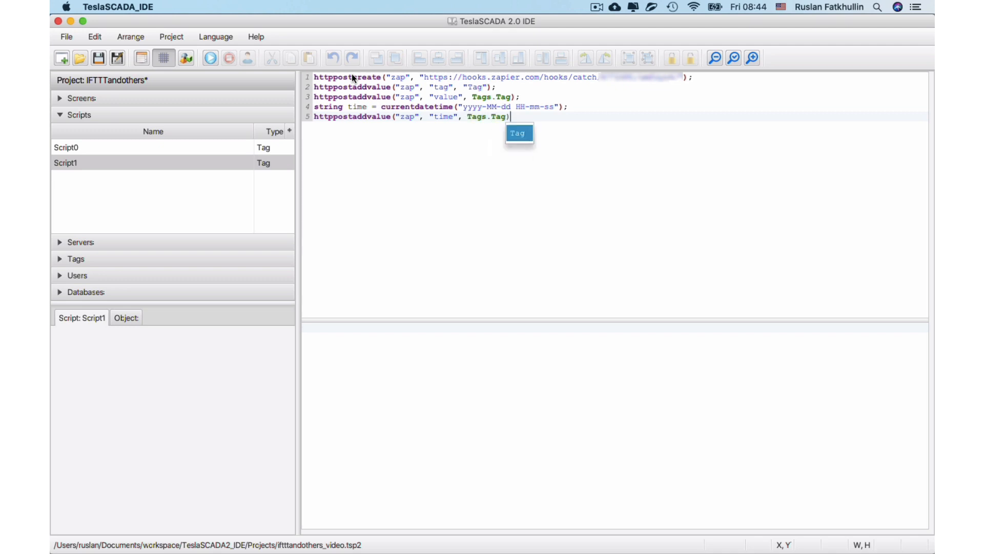
key("Return")
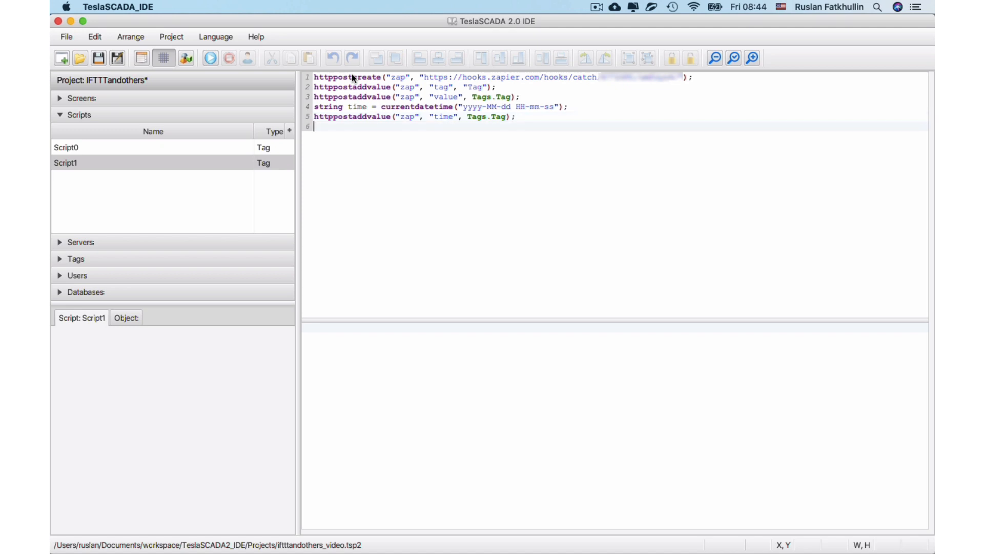
Add the sixth script line string response = httppostexecute("zap");
type("ring response = httpppos")
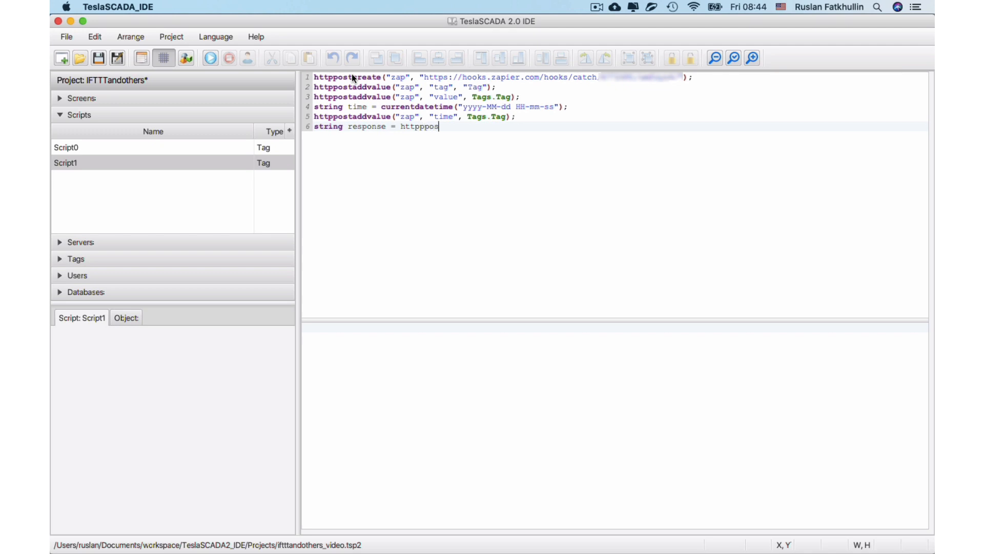
key("BackSpace")
key("BackSpace")
key("BackSpace")
type("ost")
type("execut")
type("e(\"a")
type("a")
type("p\");")
Add the seventh script line print(response); and save the project
key("Return")
type("pr")
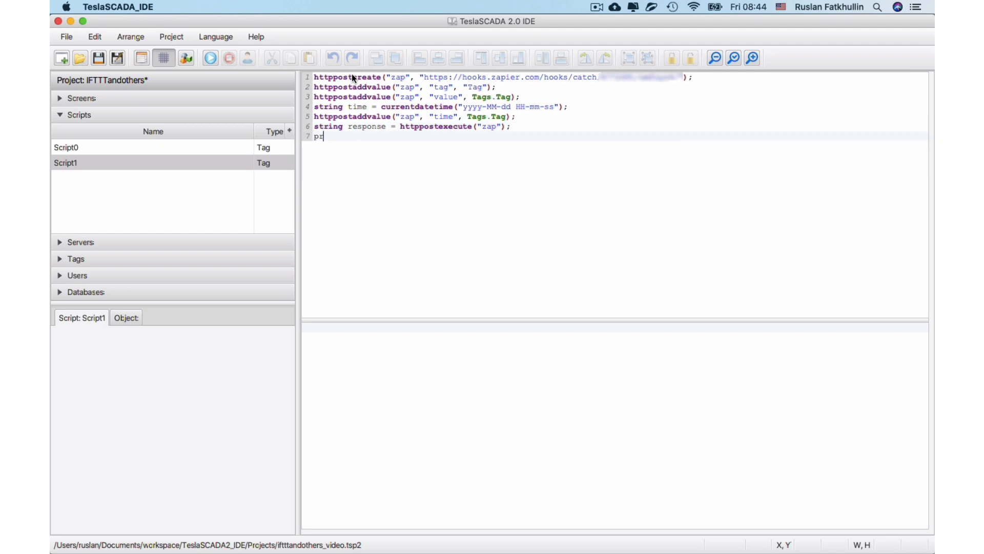
type("int(response);")
left_click(94, 60)
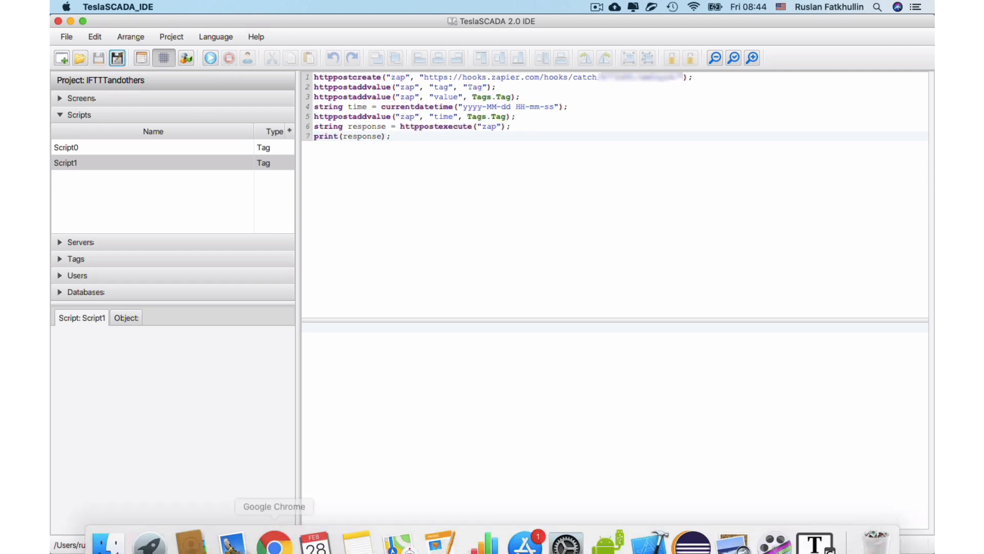
Check the Catch Hook setup in Chrome, then run Script1 in TeslaSCADA IDE to post the tag data to the webhook
left_click(274, 530)
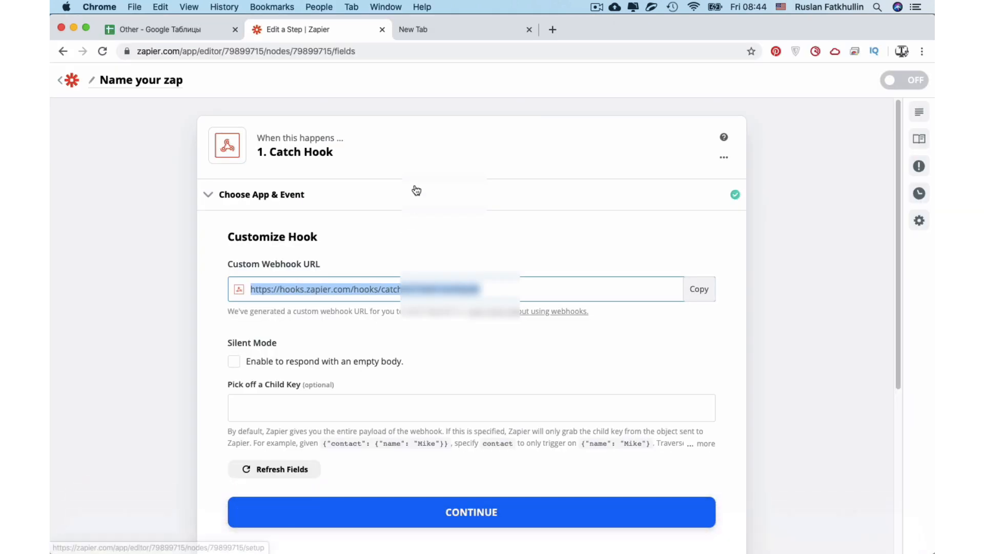
scroll(413, 189, "down", 3)
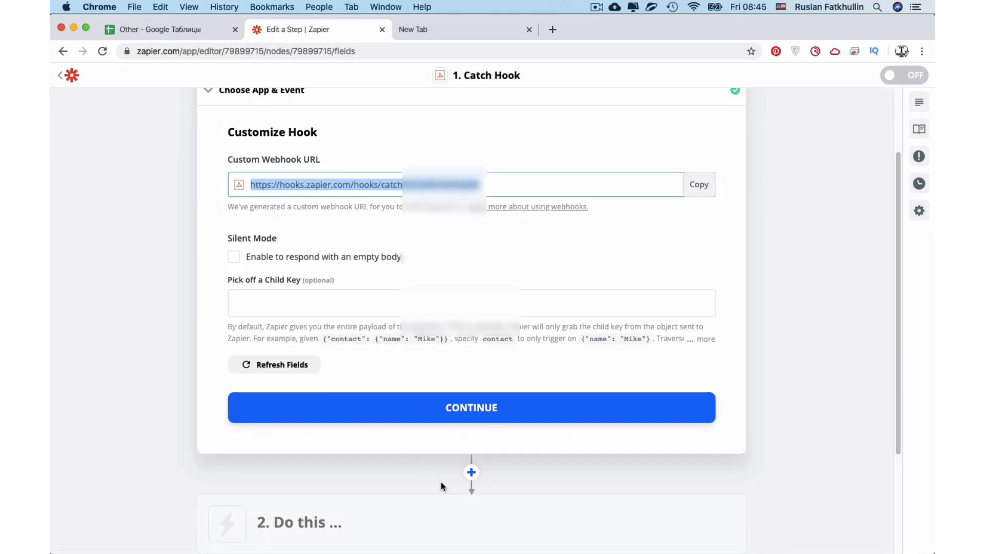
mouse_move(673, 552)
left_click(814, 546)
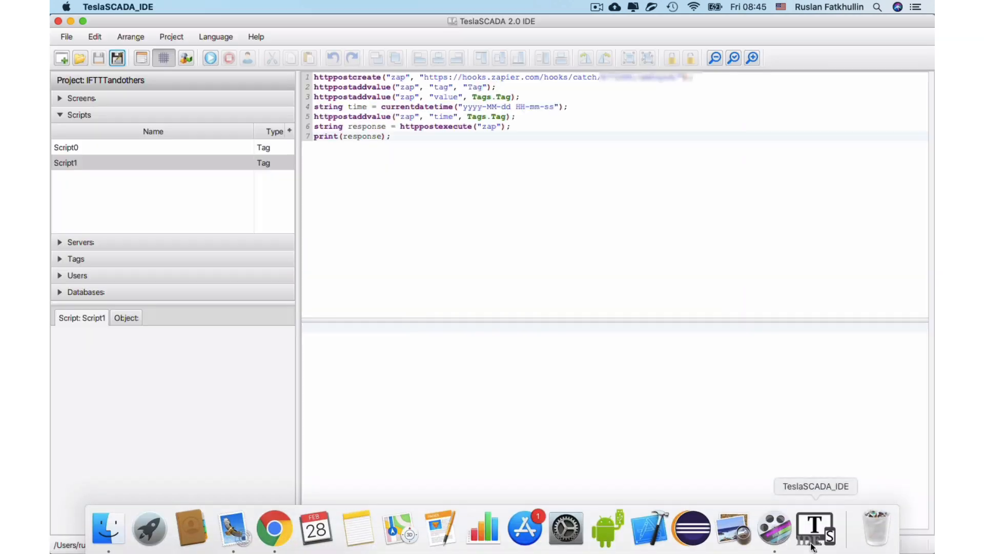
left_click(215, 60)
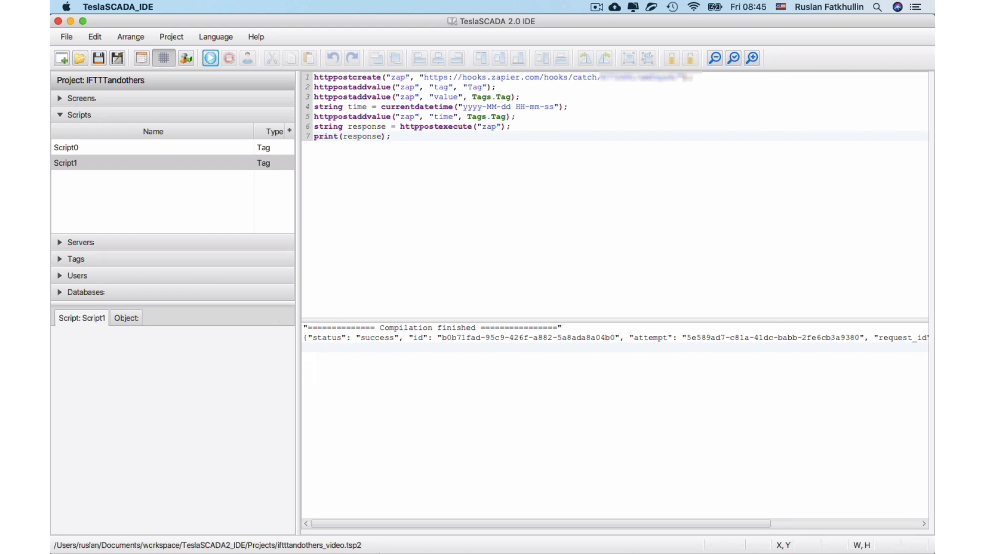
Switch to Zapier in Chrome, refresh the Catch Hook fields and test the trigger to pull in sample data
mouse_move(381, 550)
left_click(274, 528)
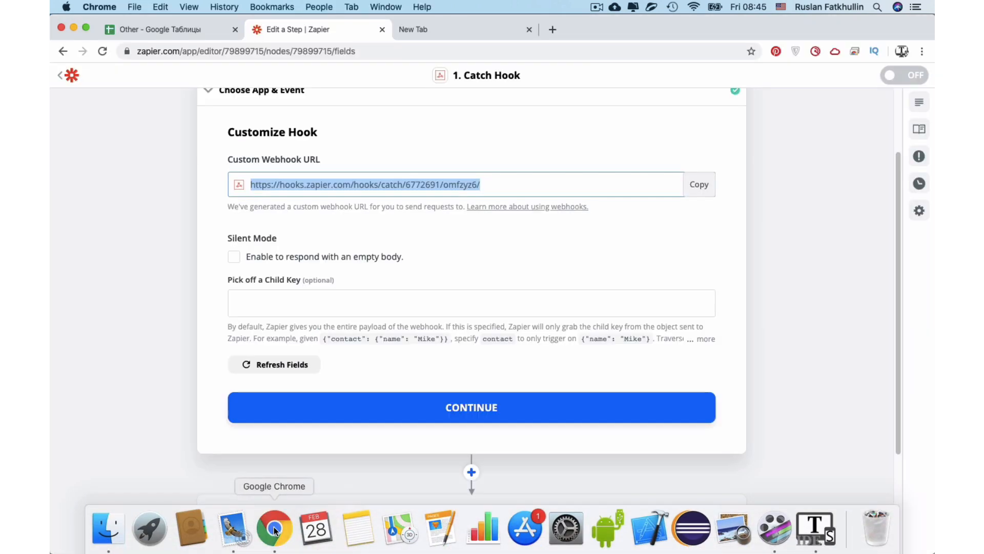
left_click(253, 364)
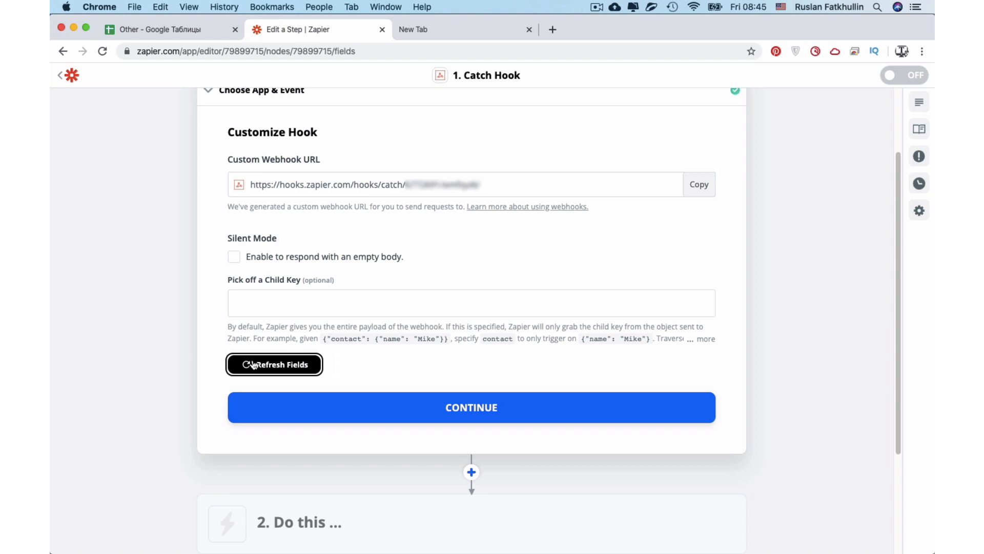
left_click(281, 370)
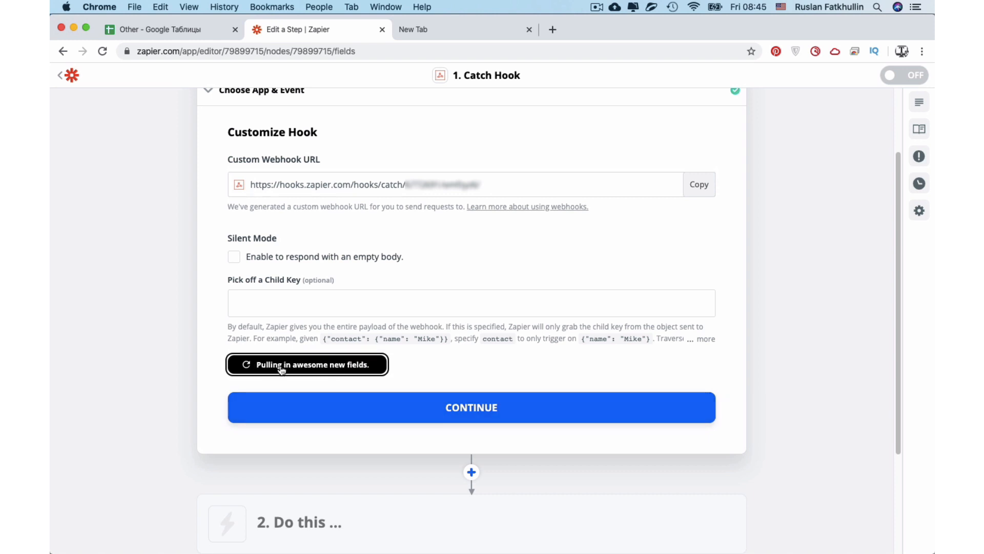
left_click(329, 405)
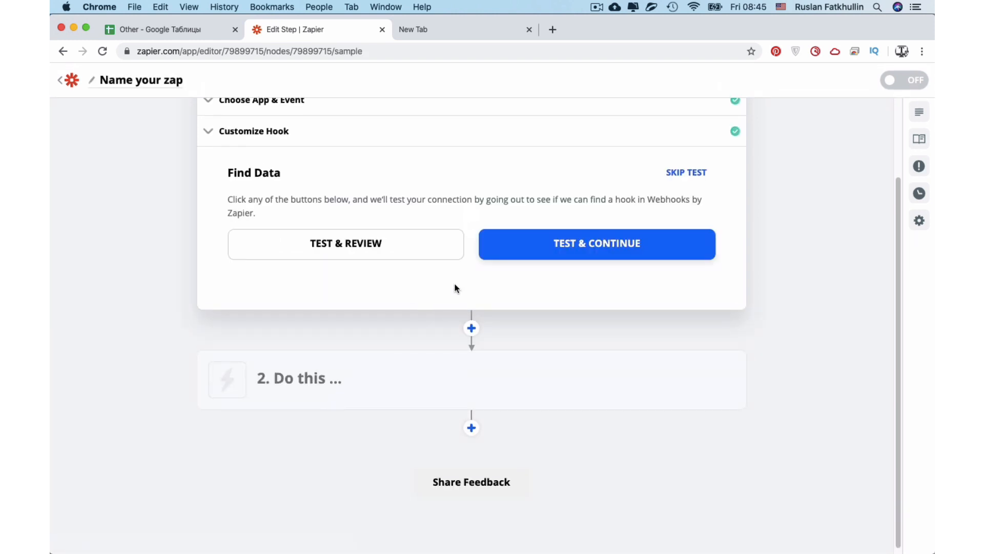
left_click(406, 257)
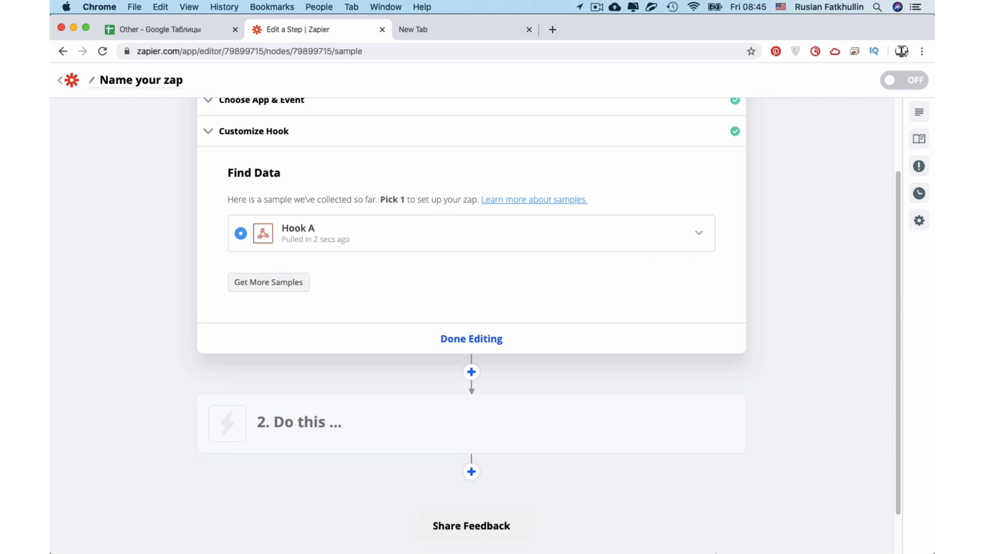
Switch back to TeslaSCADA IDE and run Script1 again to send another request to the webhook
mouse_move(733, 543)
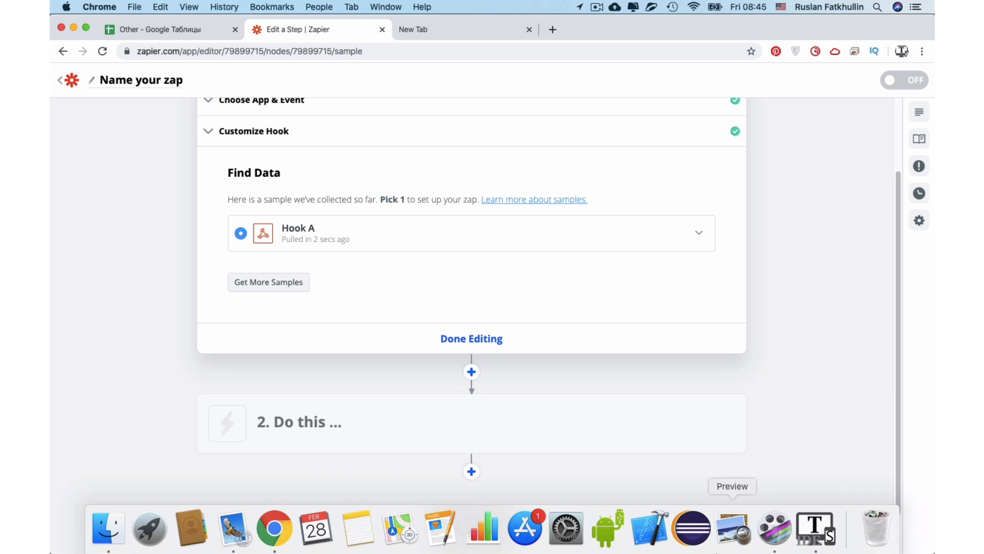
left_click(816, 528)
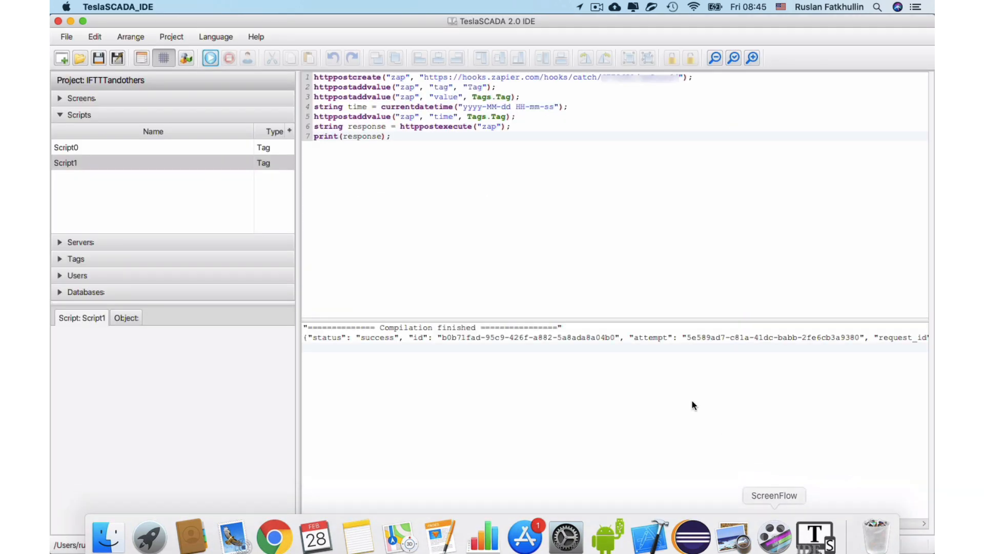
left_click(215, 62)
Return to Zapier in Chrome and finish editing the Catch Hook trigger with the Hook A sample selected
mouse_move(192, 551)
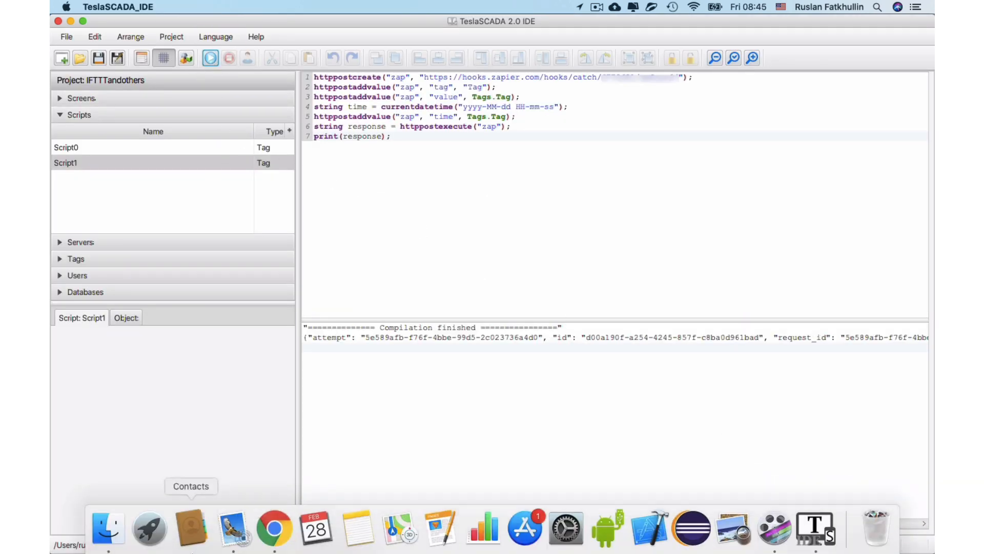
left_click(274, 528)
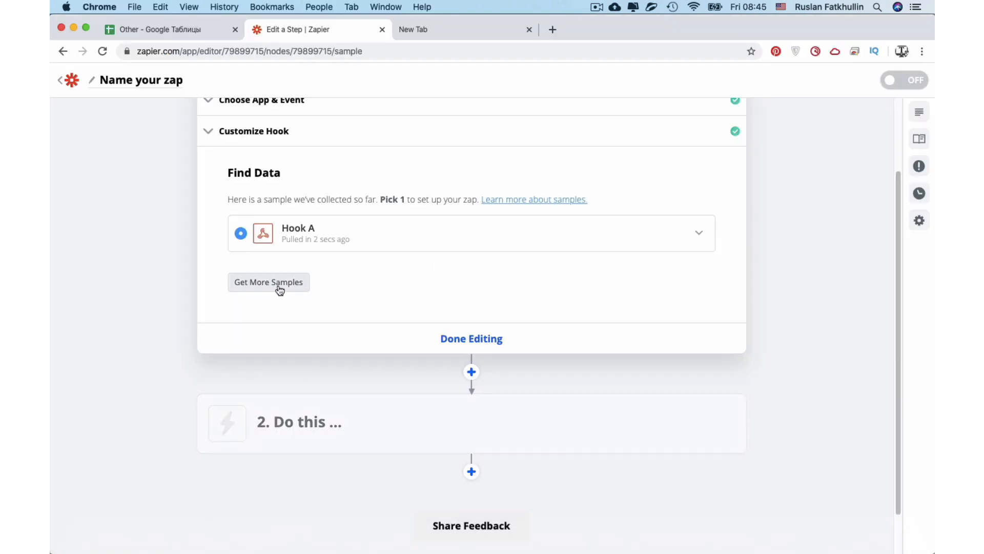
left_click(483, 342)
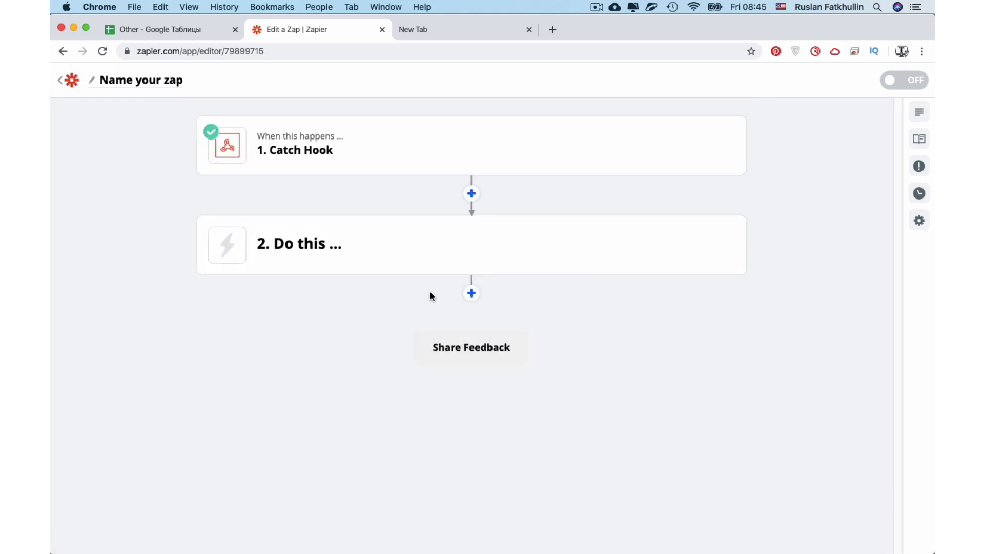
Set the zap's second step to Google Sheets with the Create Spreadsheet Row action event and continue to account selection
left_click(350, 248)
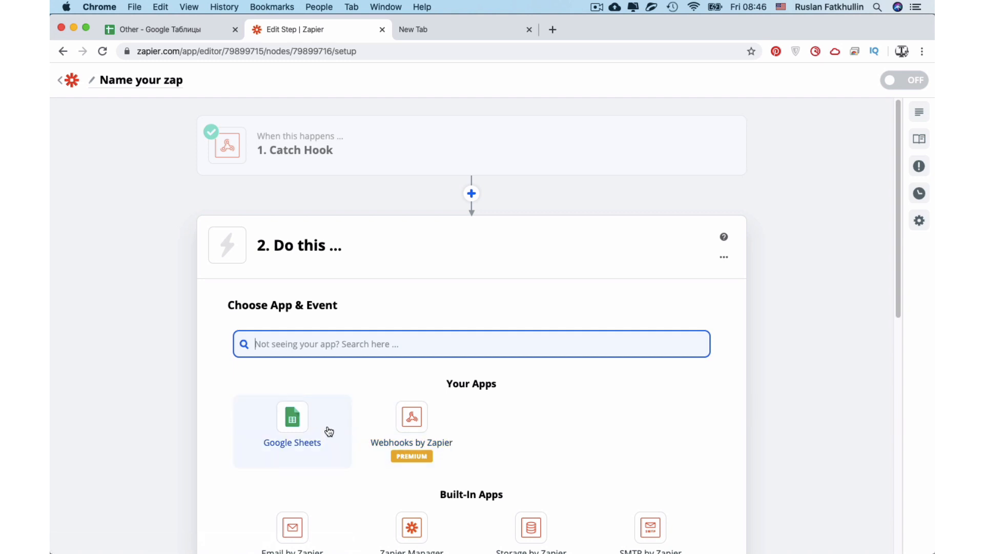
left_click(292, 426)
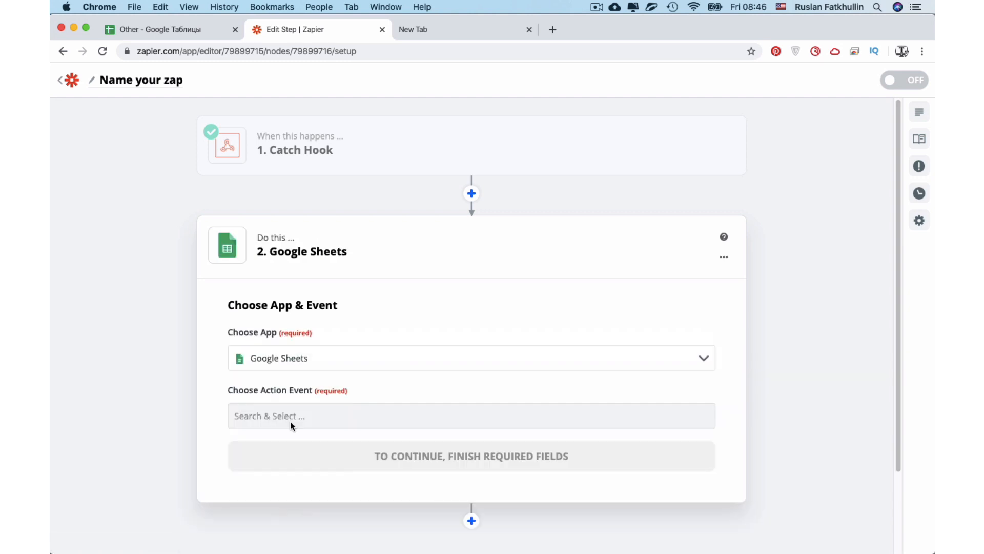
left_click(658, 355)
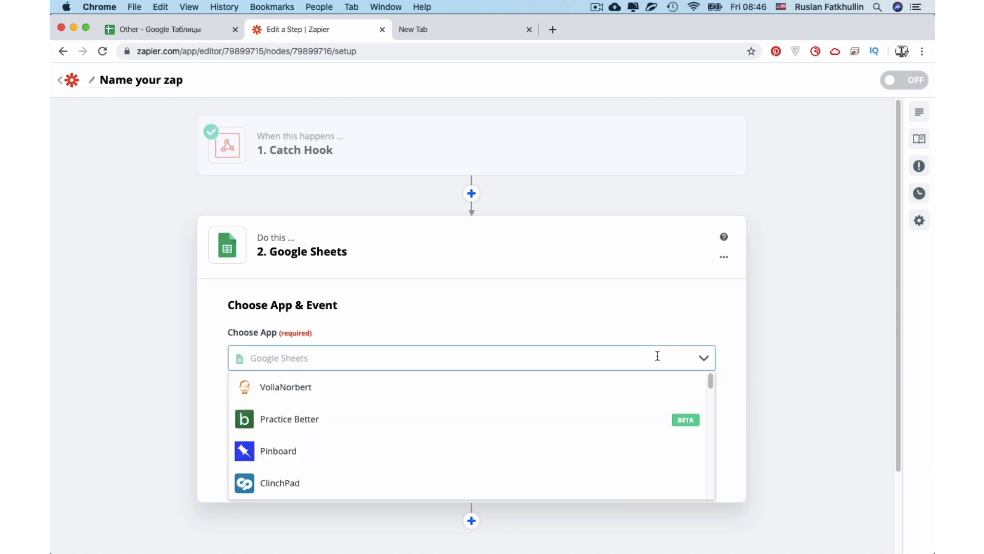
left_click(657, 355)
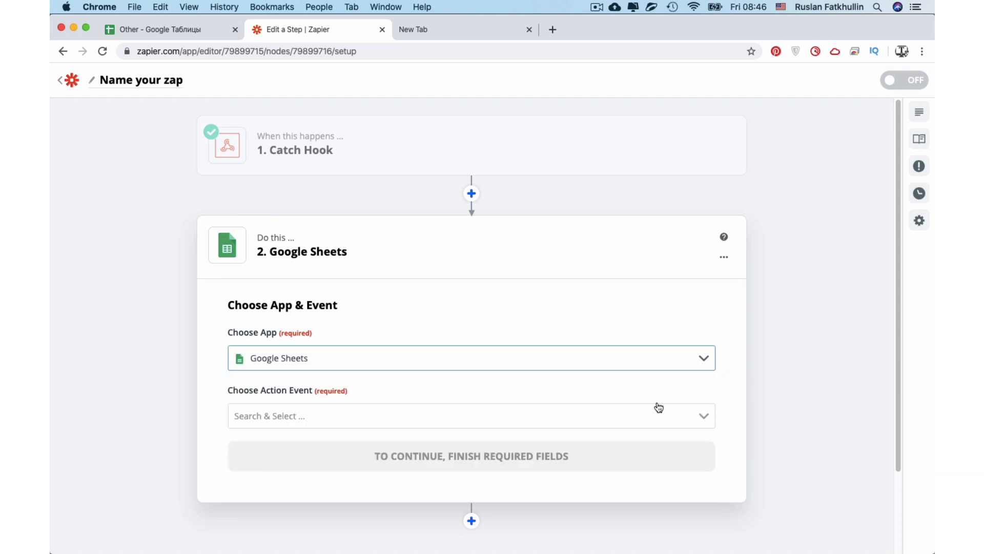
left_click(707, 418)
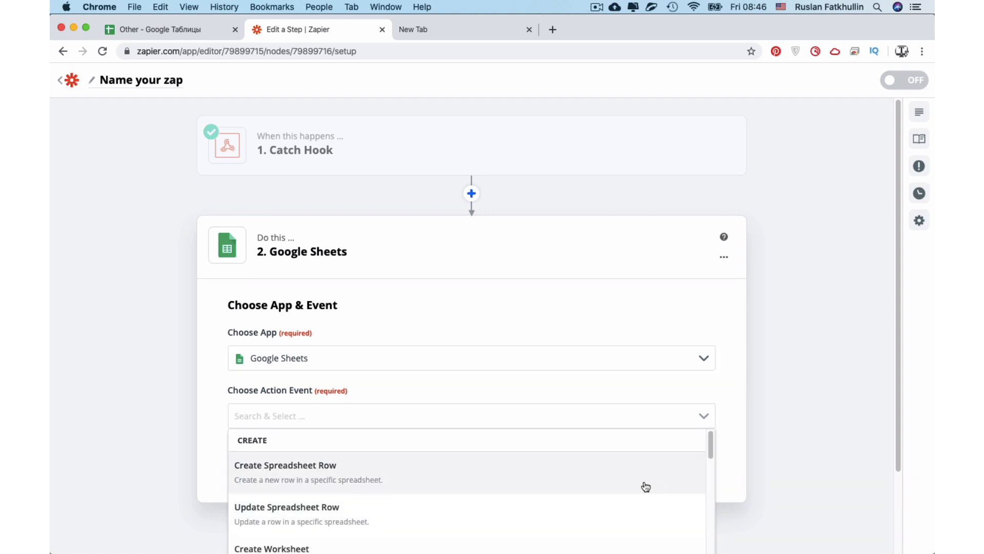
left_click(625, 468)
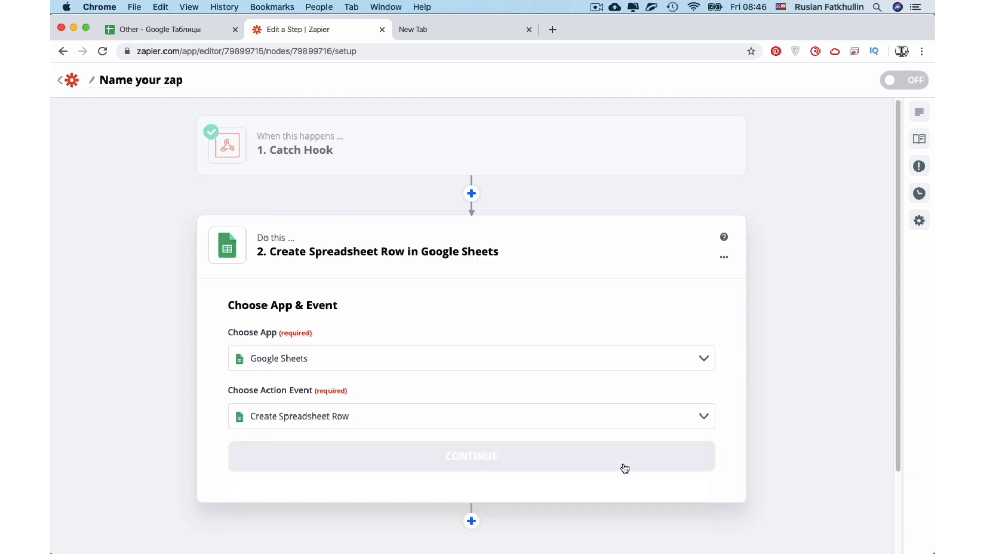
left_click(597, 458)
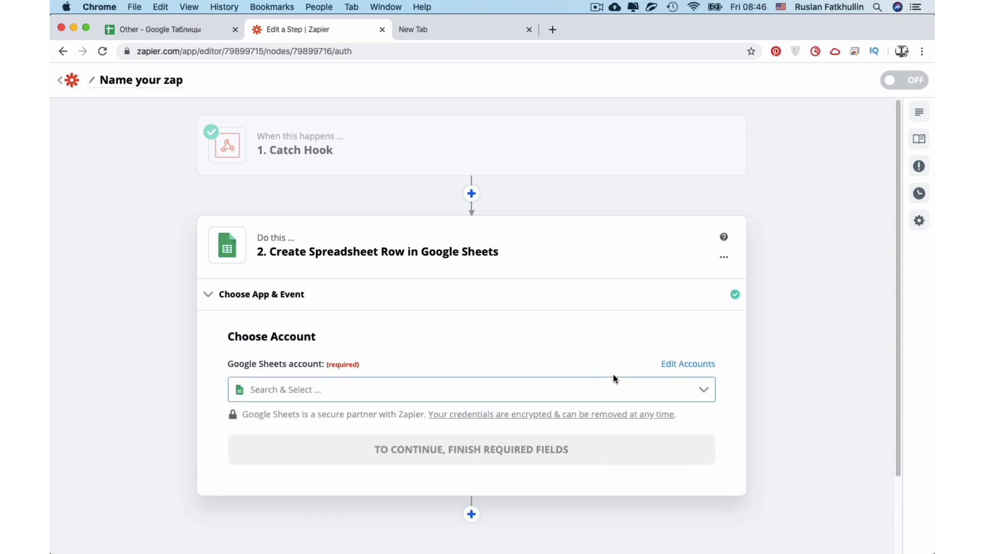
Select the existing Google Sheets account for the action and continue to the spreadsheet row settings
left_click(621, 385)
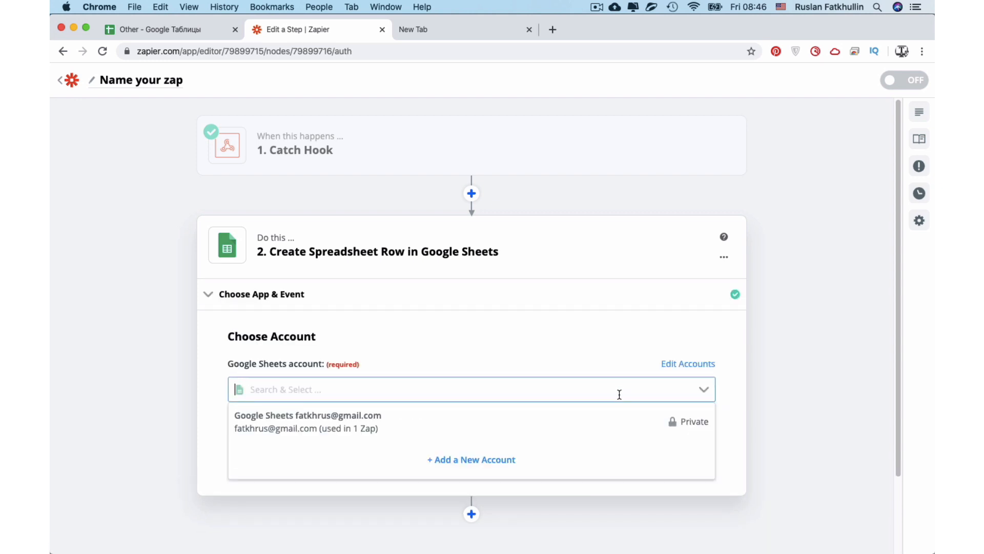
left_click(534, 432)
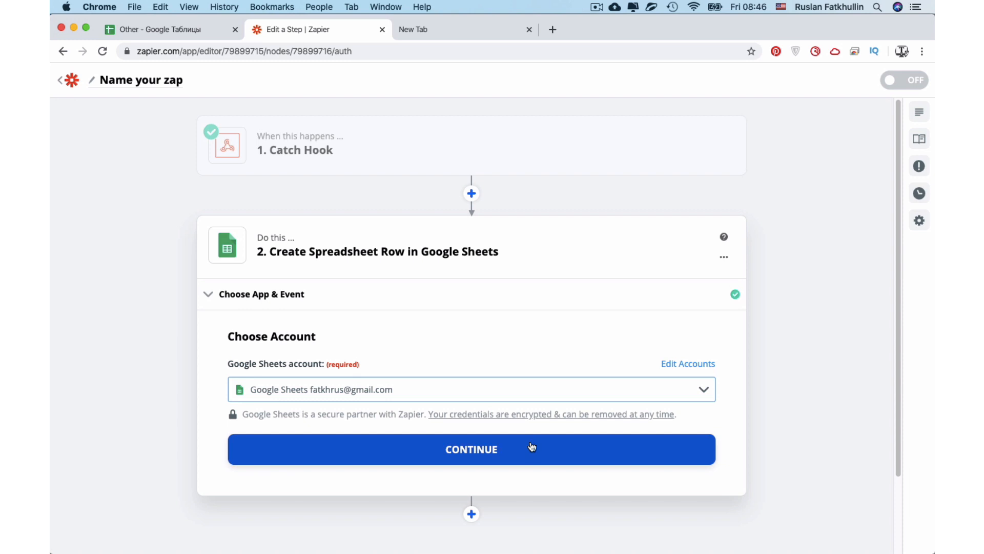
left_click(532, 451)
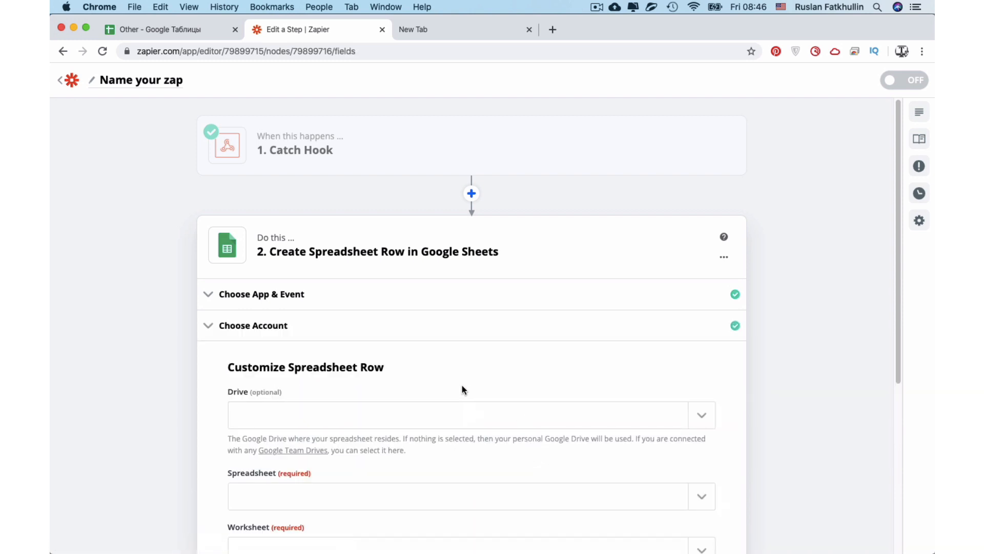
Set the spreadsheet row's drive to My Google Drive and its spreadsheet to Other
scroll(461, 385, "down", 2)
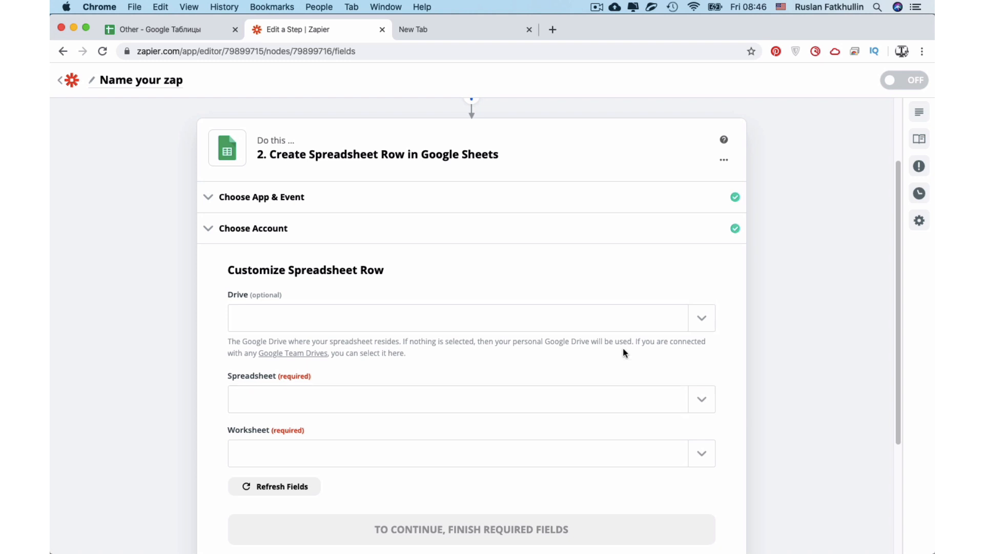
left_click(704, 330)
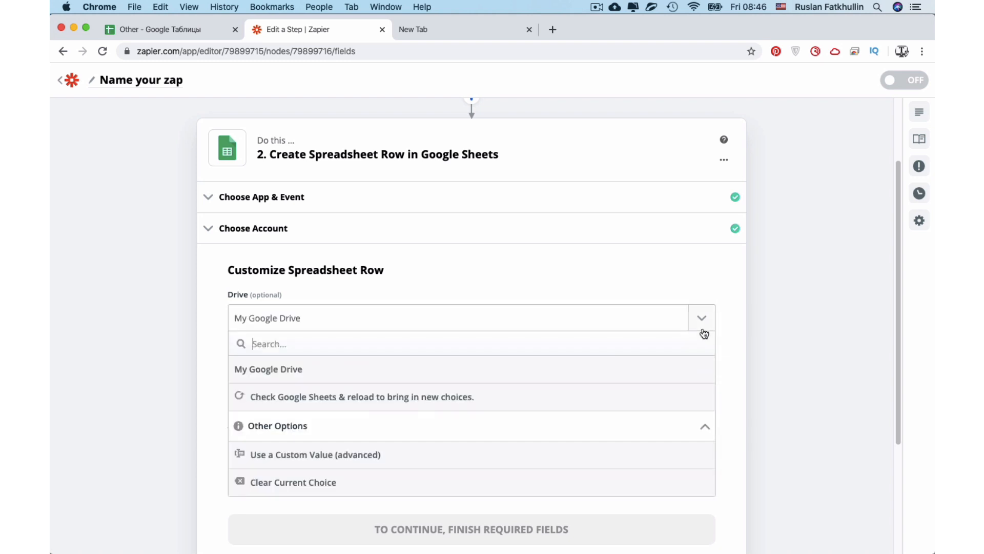
left_click(685, 370)
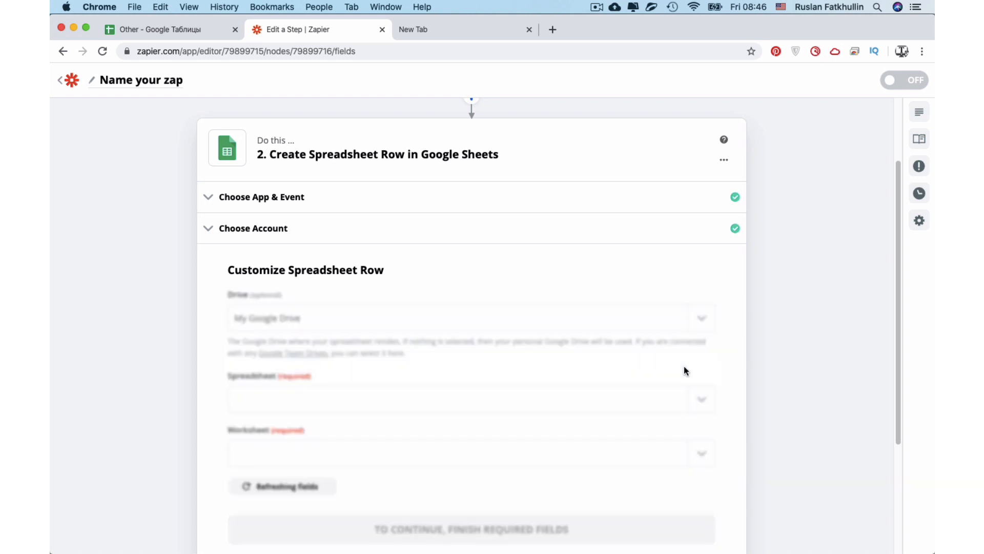
left_click(702, 399)
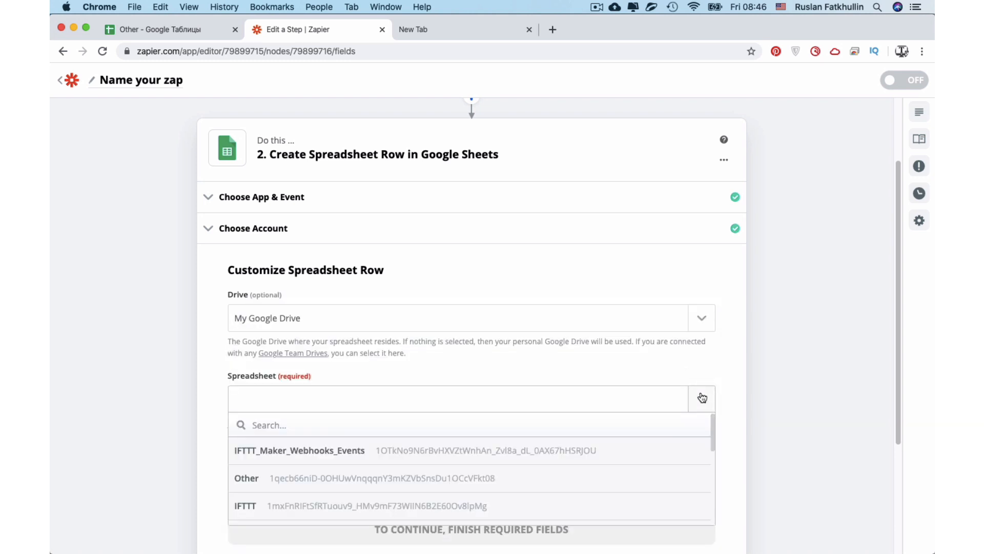
left_click(456, 481)
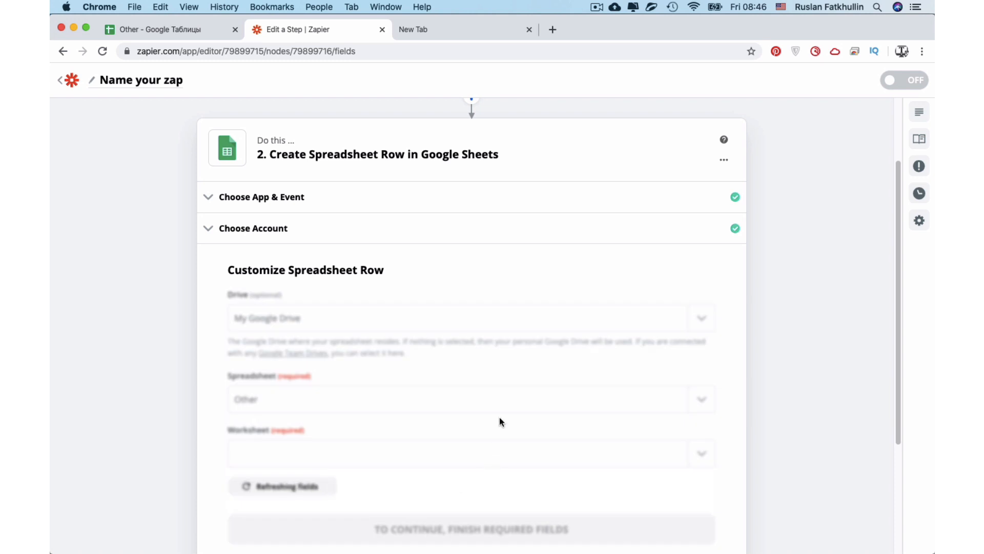
Select Sheet1 as the worksheet for the new spreadsheet row
scroll(813, 314, "down", 3)
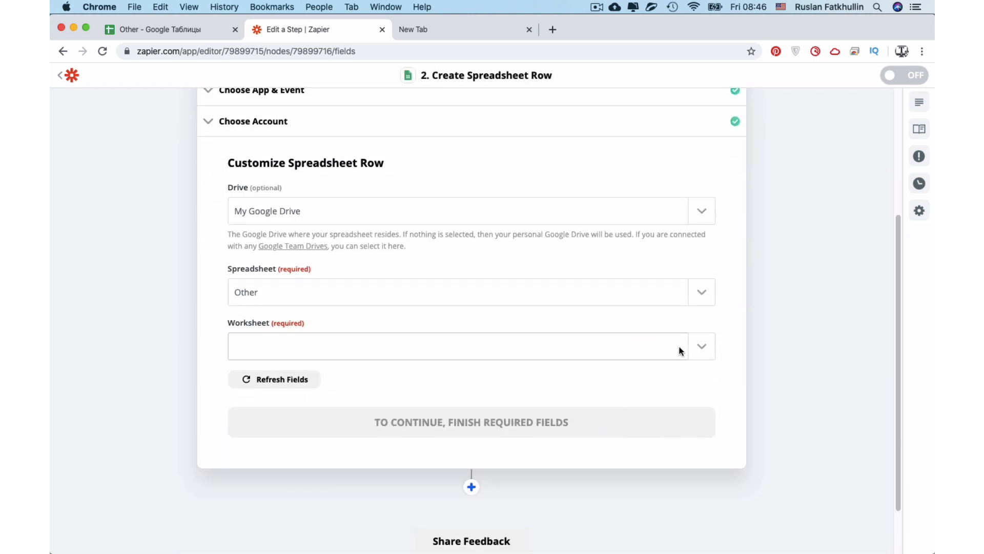
left_click(694, 347)
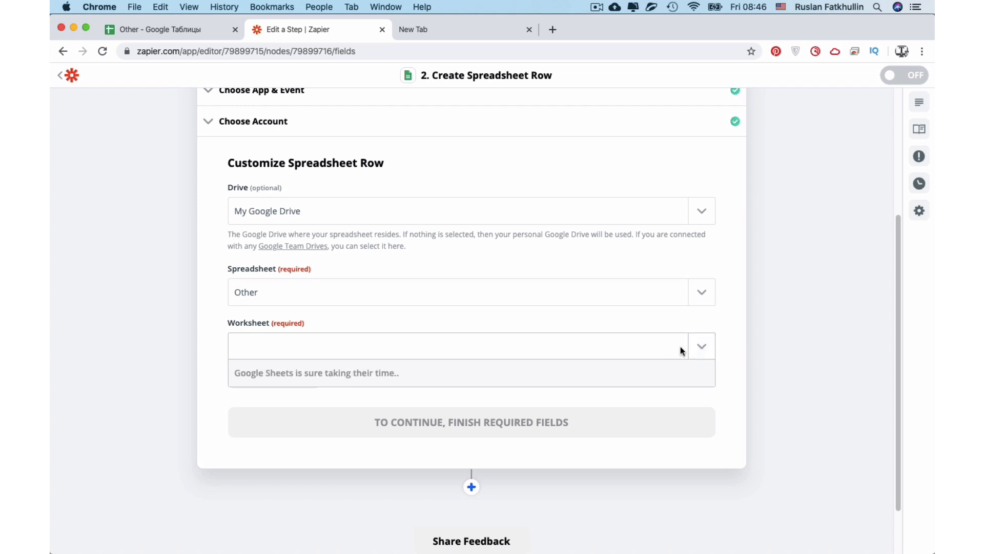
left_click(253, 401)
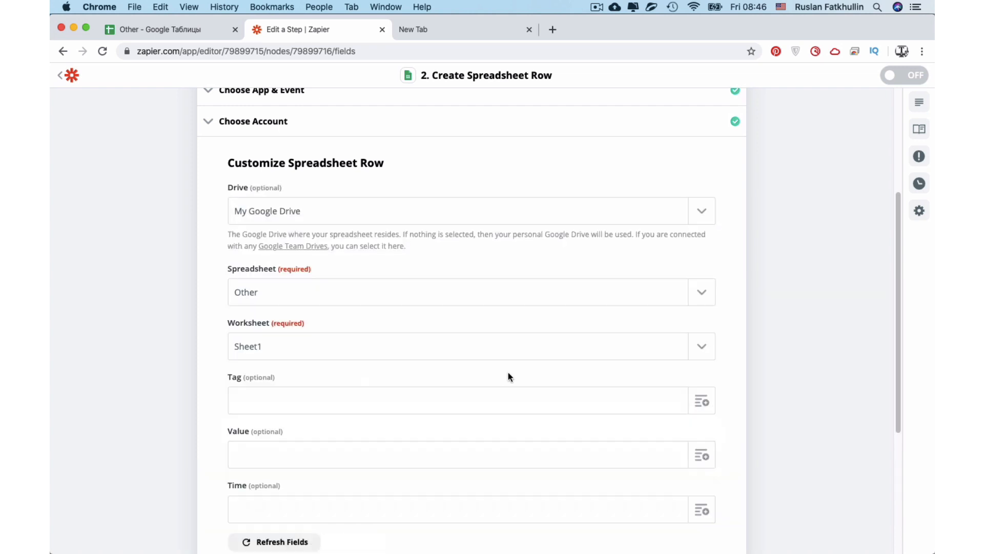
Map the spreadsheet row's Tag, Value and Time fields to the Catch Hook's Tag, Value and Time data
left_click(702, 403)
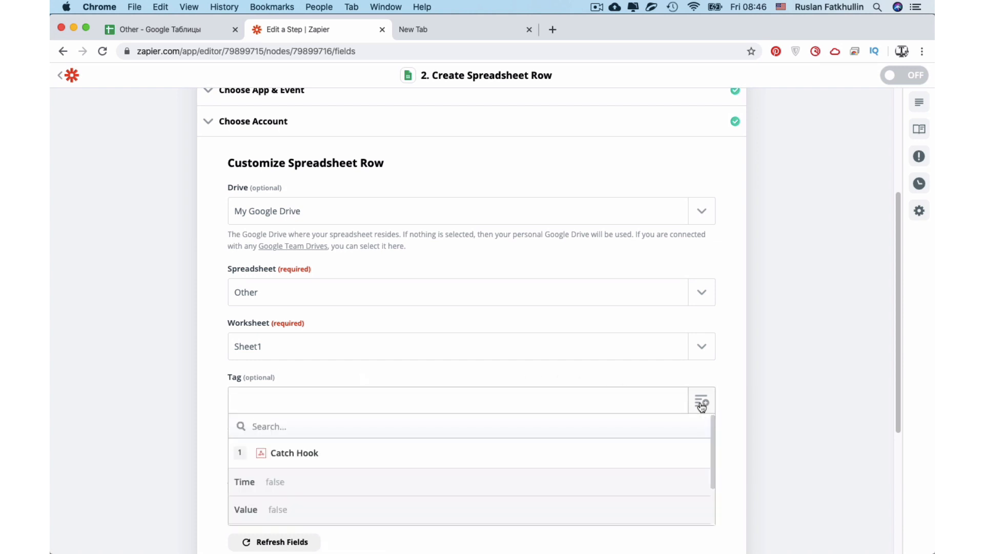
scroll(702, 405, "down", 4)
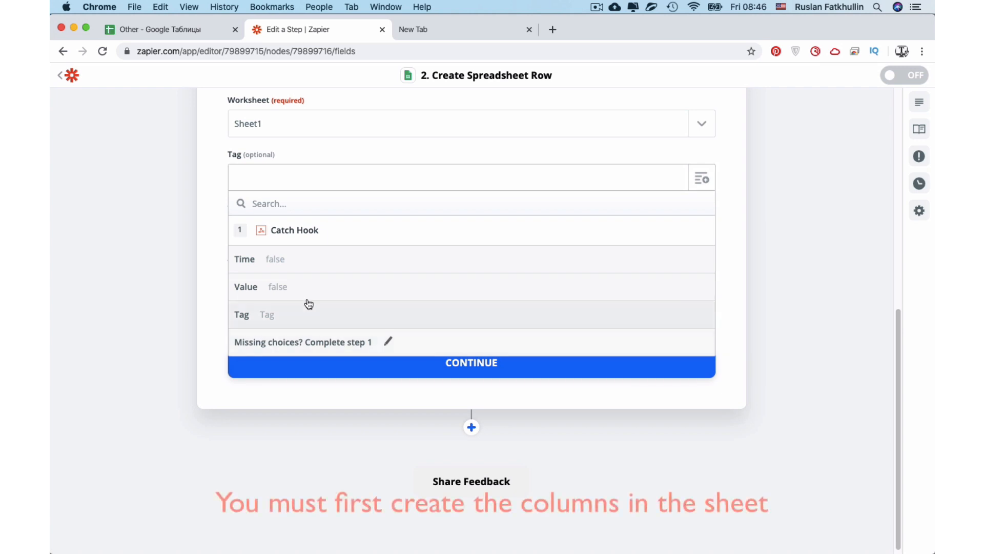
left_click(273, 315)
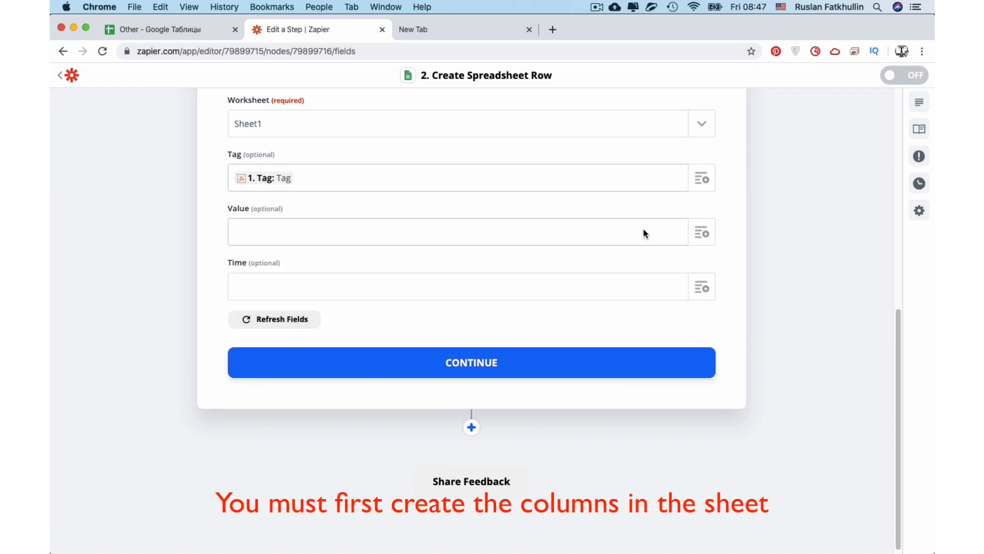
left_click(699, 233)
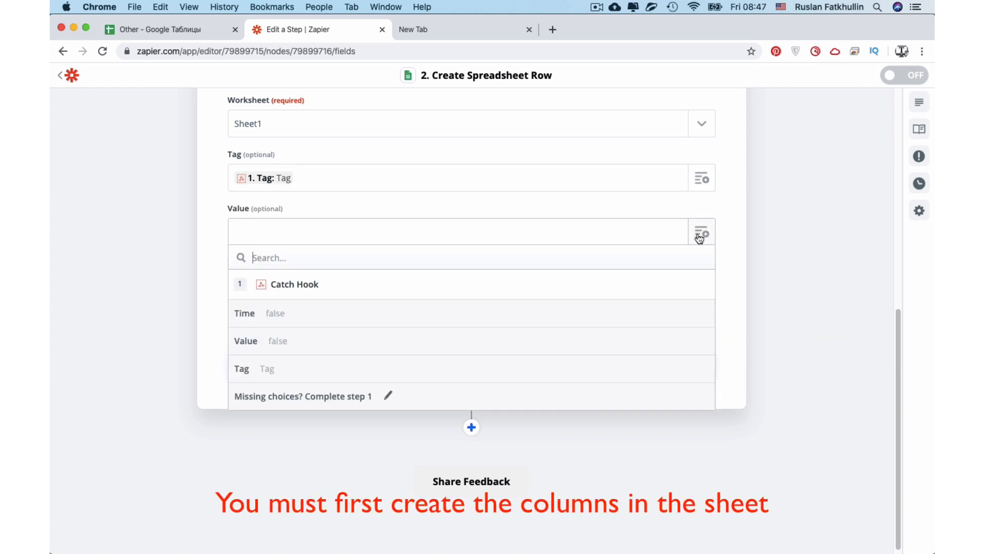
left_click(262, 350)
left_click(700, 287)
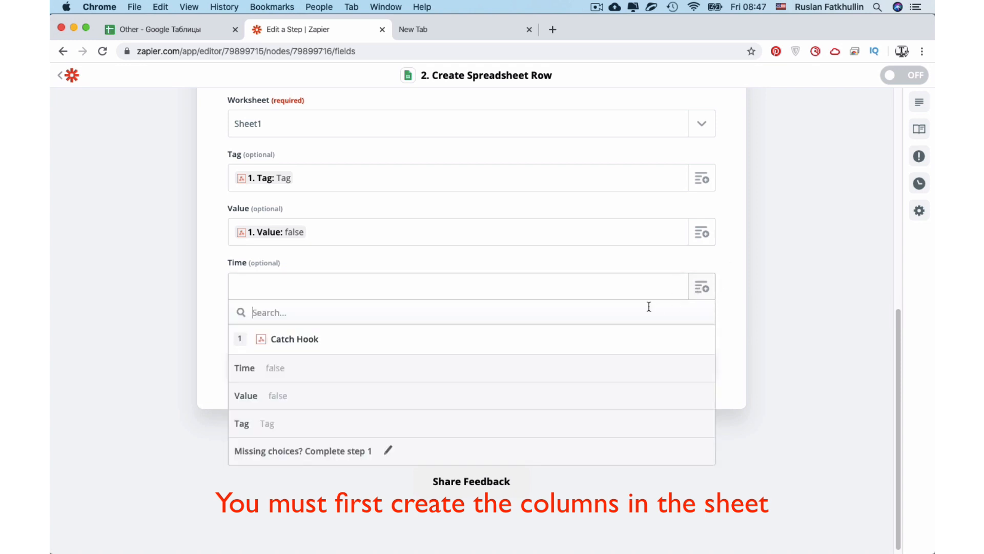
left_click(319, 375)
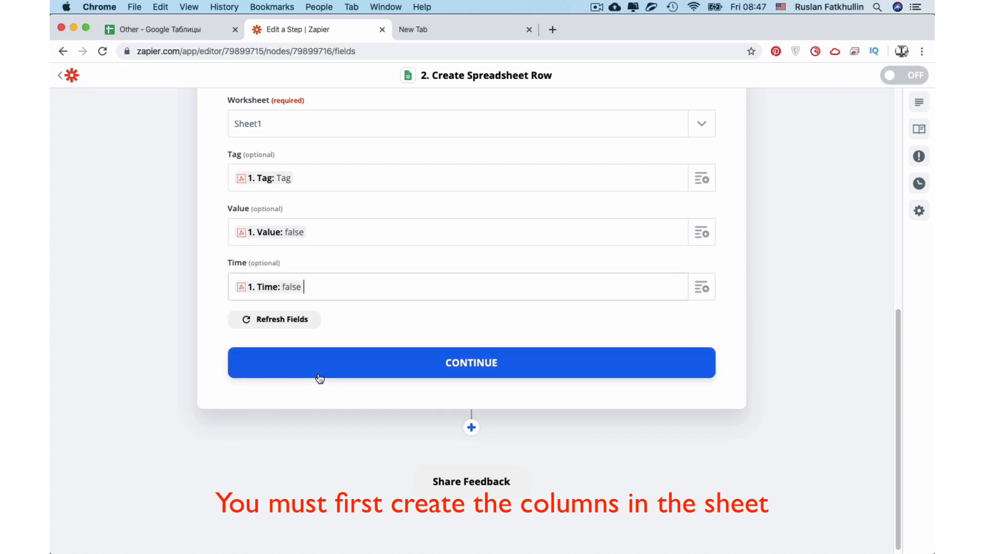
Continue to the test of the Create Spreadsheet Row step, test and review it, and turn the zap on
left_click(537, 365)
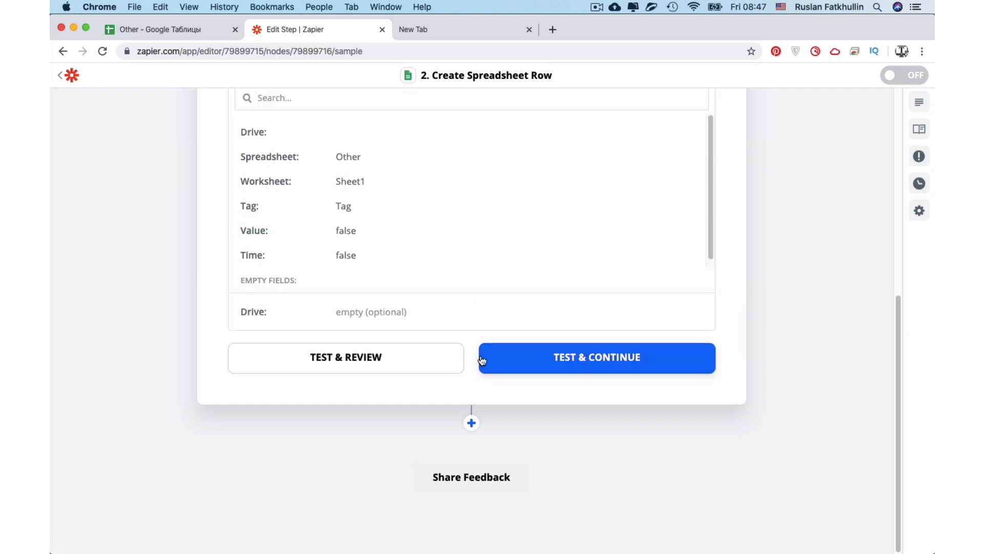
left_click(395, 362)
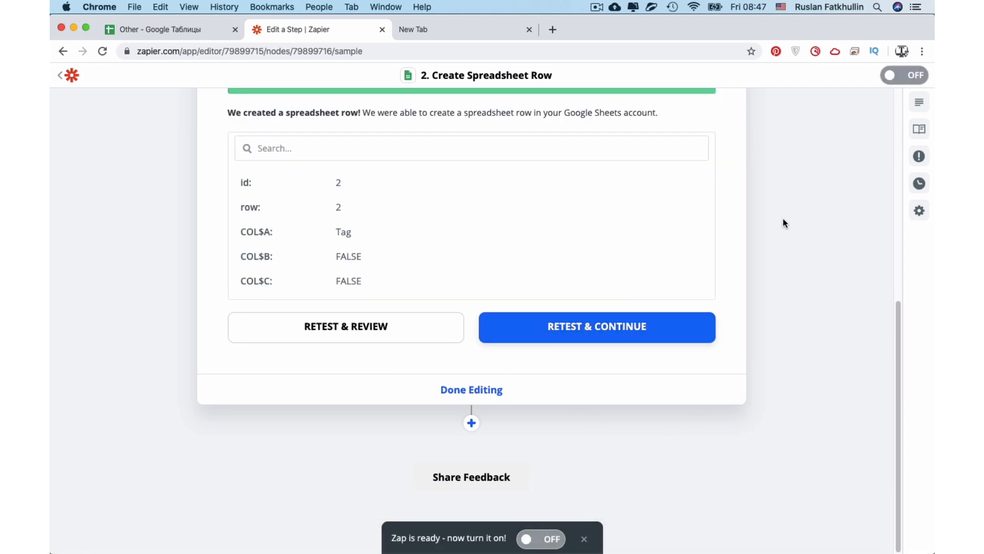
left_click(536, 538)
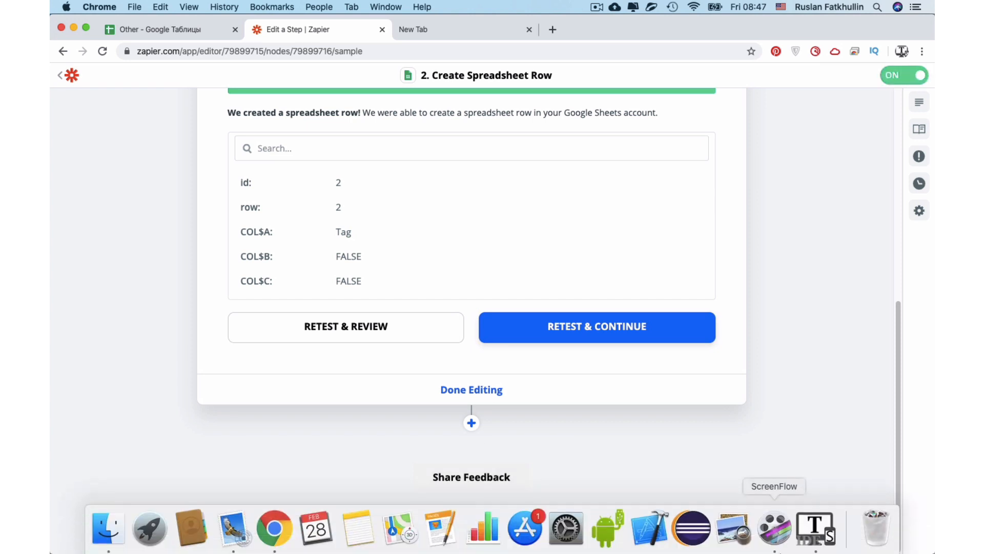
Switch to TeslaSCADA IDE to run Script1, and check the Other spreadsheet in Chrome for the posted row
left_click(813, 523)
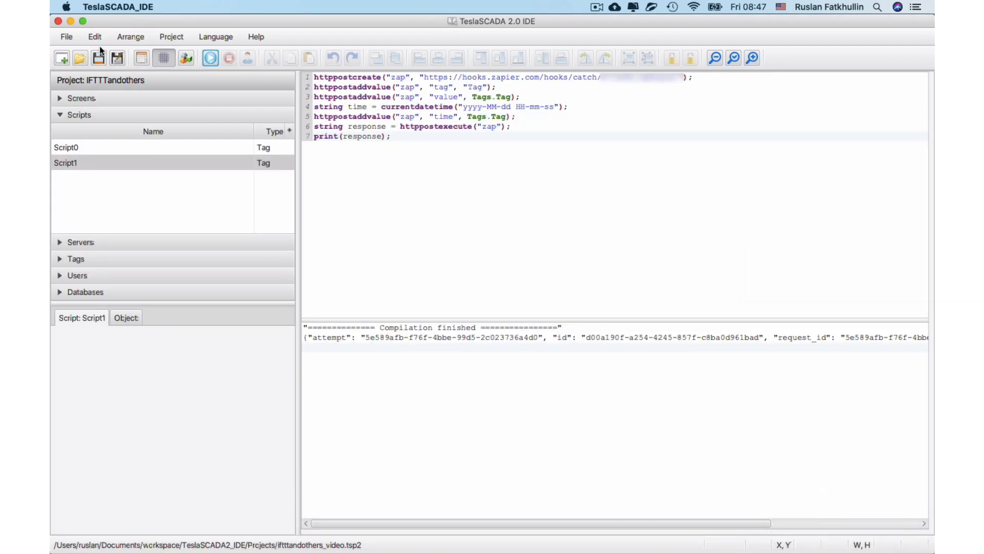
left_click(207, 58)
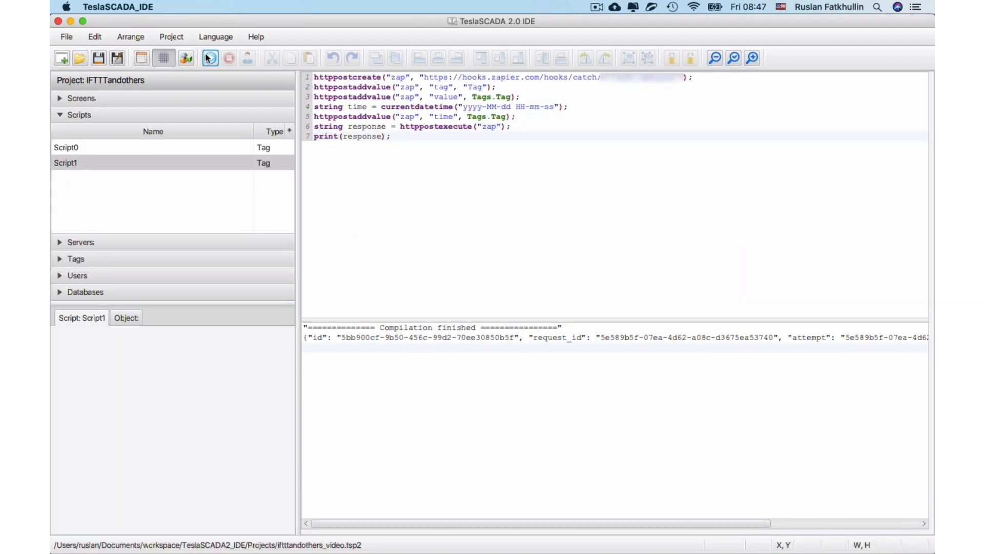
left_click(275, 530)
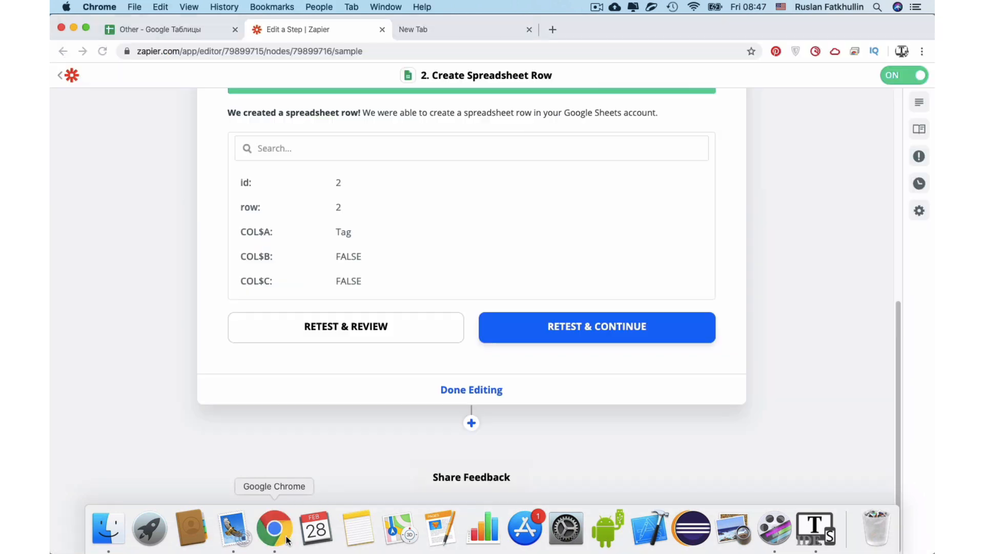
left_click(159, 29)
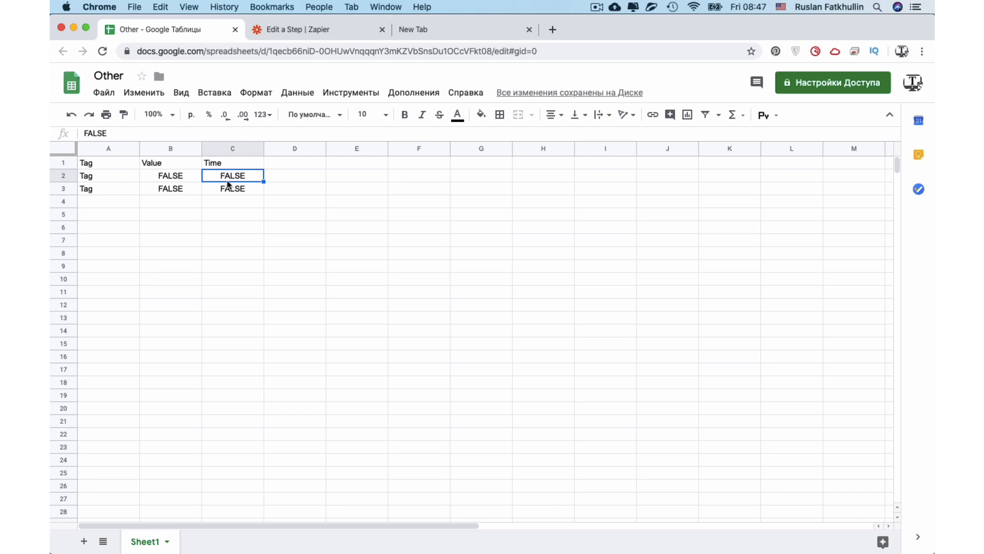
Back in TeslaSCADA IDE, change the value posted under "time" in line 5 of Script1 to the variable time
mouse_move(933, 552)
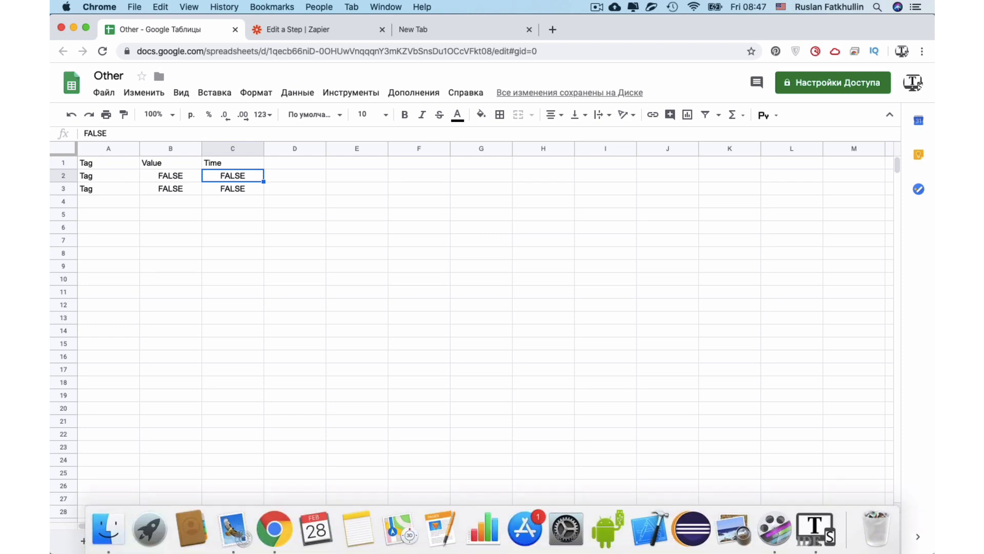
left_click(828, 539)
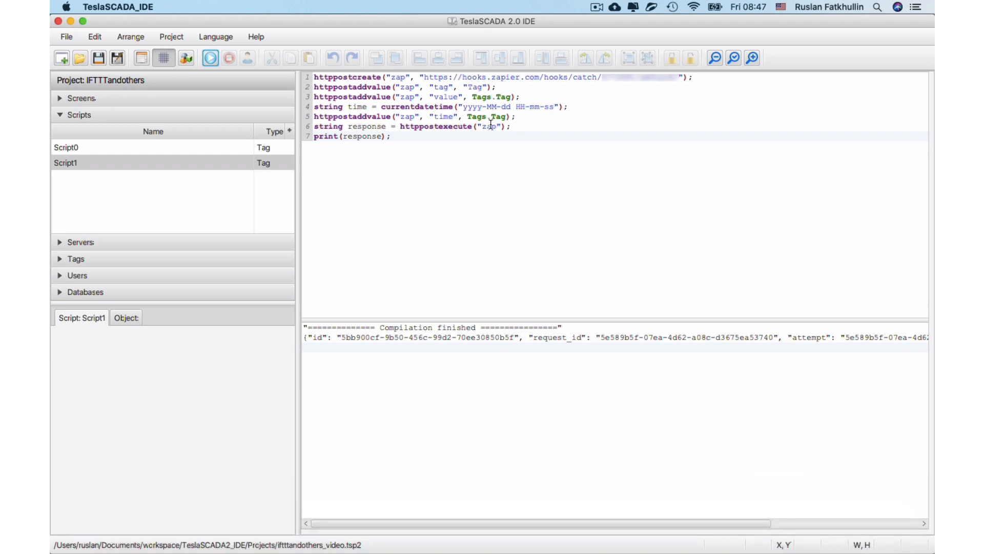
left_click(505, 115)
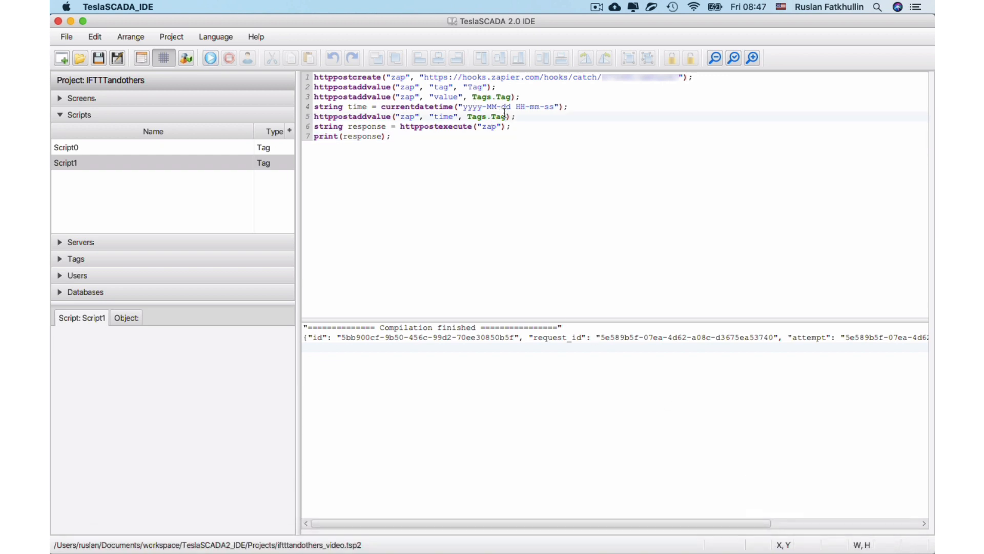
key("BackSpace")
key("BackSpace")
key("BackSpace")
key("BackSpace")
type("time")
Save the project under its existing file and run Script1, checking the new row in the Other spreadsheet
left_click(103, 63)
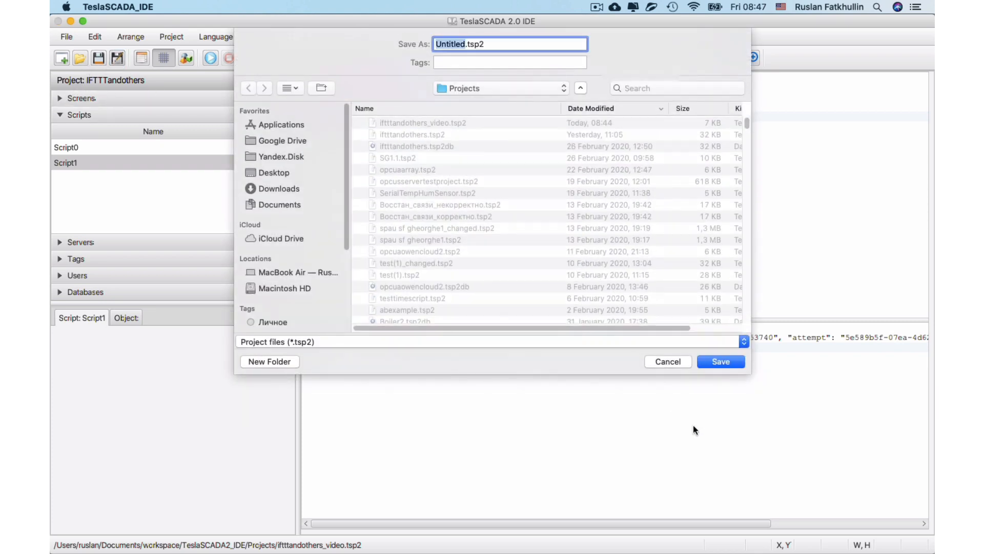
left_click(689, 364)
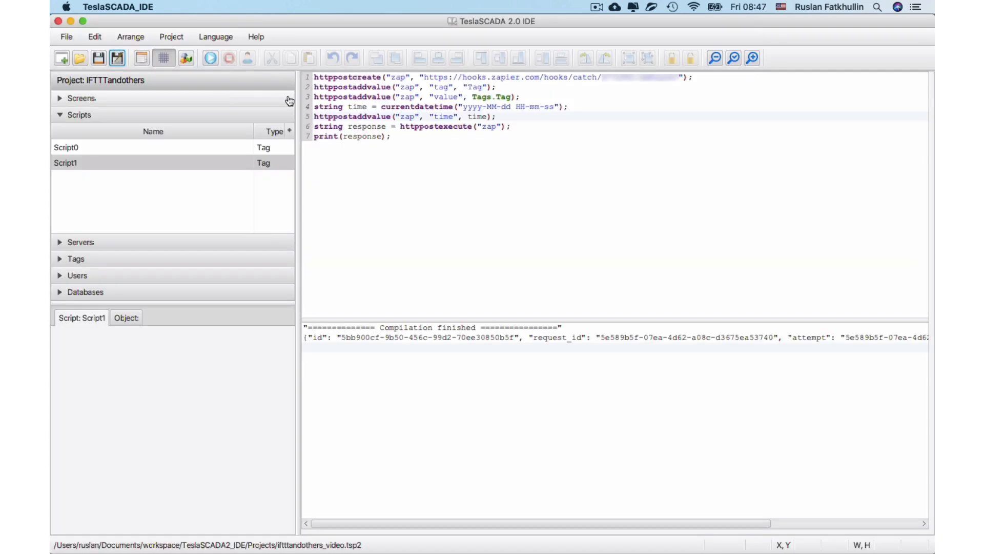
left_click(103, 58)
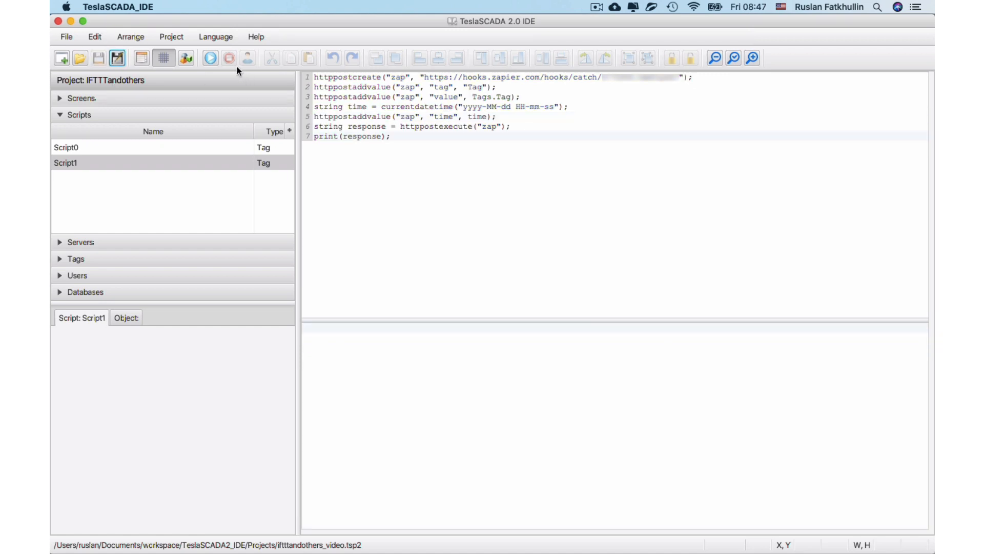
left_click(216, 57)
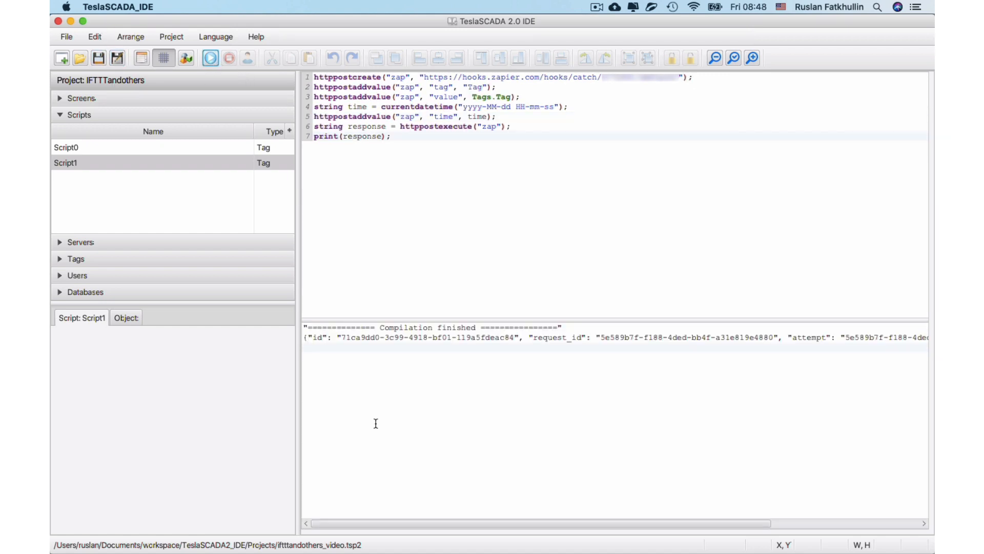
left_click(272, 534)
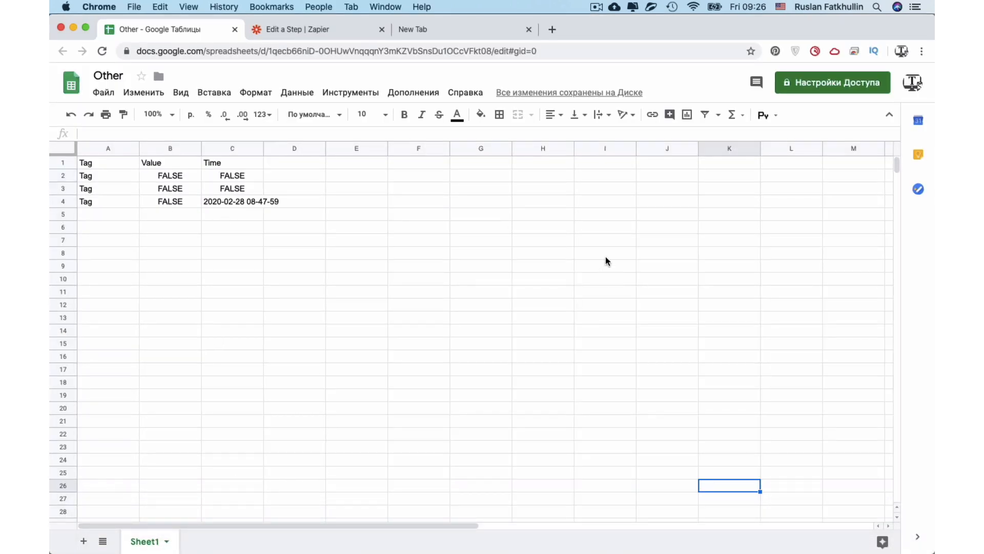
In TeslaSCADA IDE, insert the line string res2 = httppostgetvalue(response, "status"); below the httppostexecute line of Script1
mouse_move(775, 549)
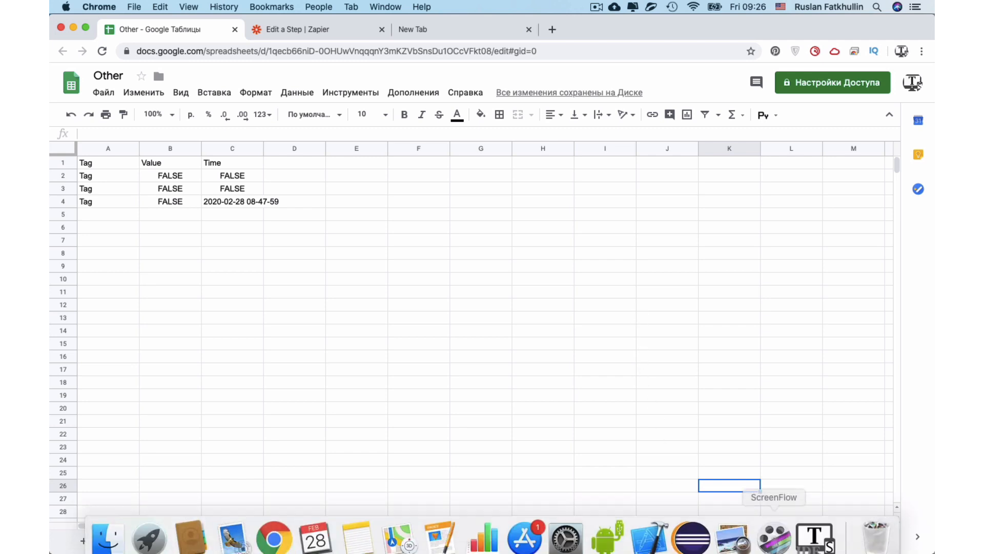
left_click(803, 531)
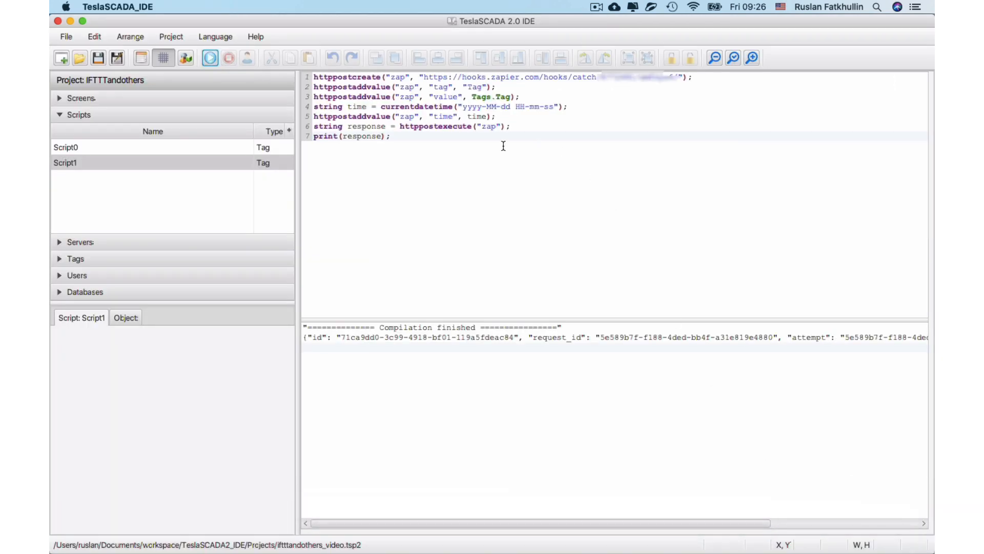
left_click(529, 127)
key("Return")
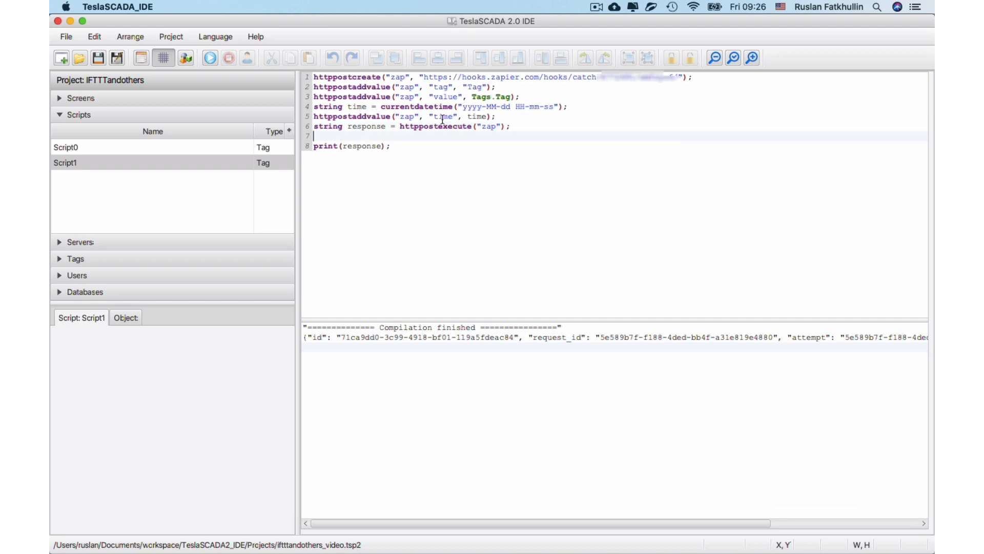
type("string res2 = httppostget")
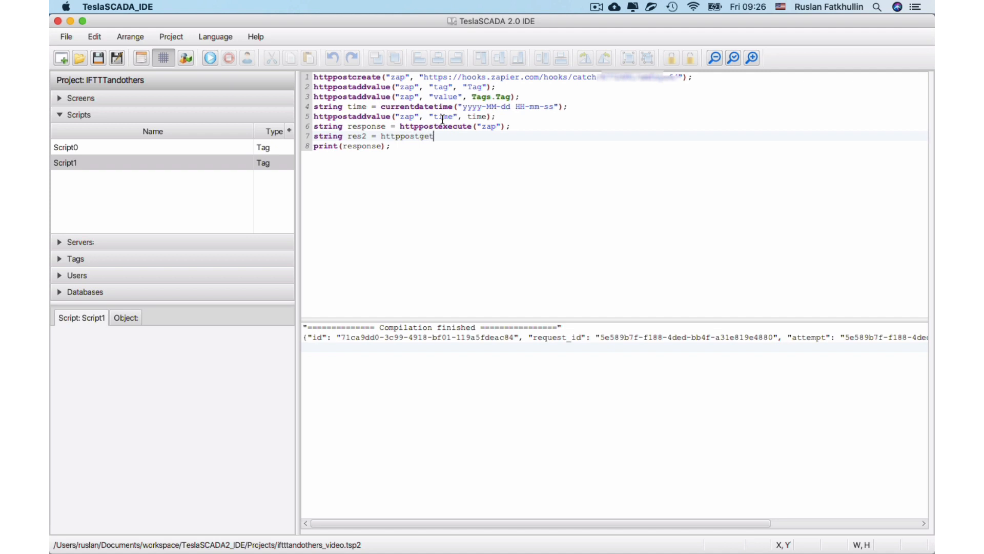
type("vllue(\"")
key("BackSpace")
type("response,")
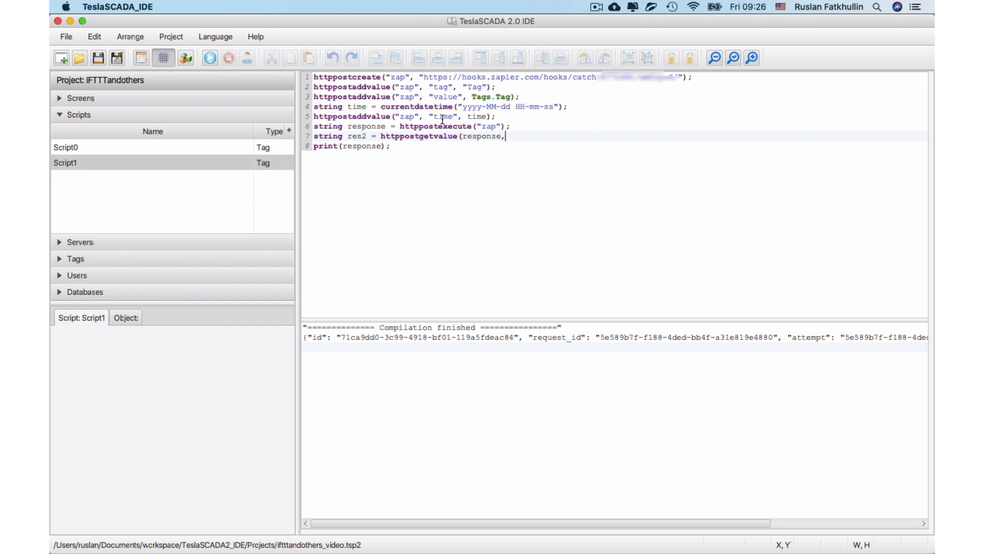
type(" \"status\");")
Add the line print(res2); at the end of Script1
key("Down")
key("Return")
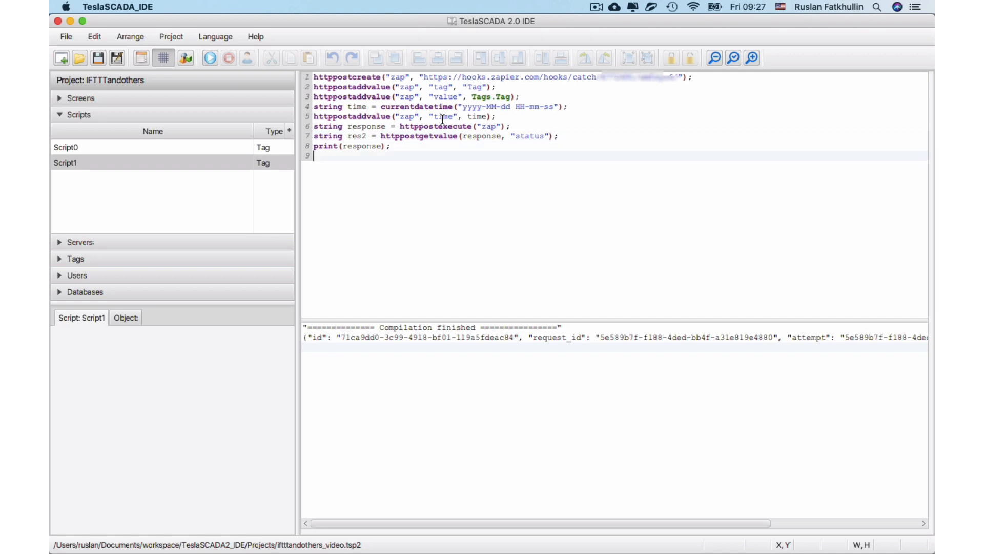
type("print(res2);")
Save the project and run Script1, examining the full response line in the output for its status
left_click(117, 58)
left_click(211, 59)
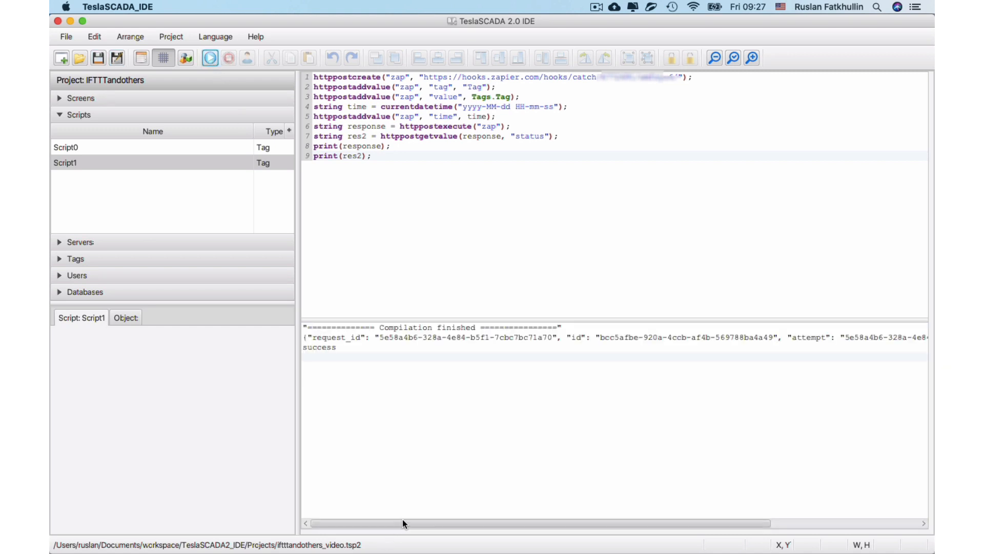
left_click_drag(402, 521, 528, 507)
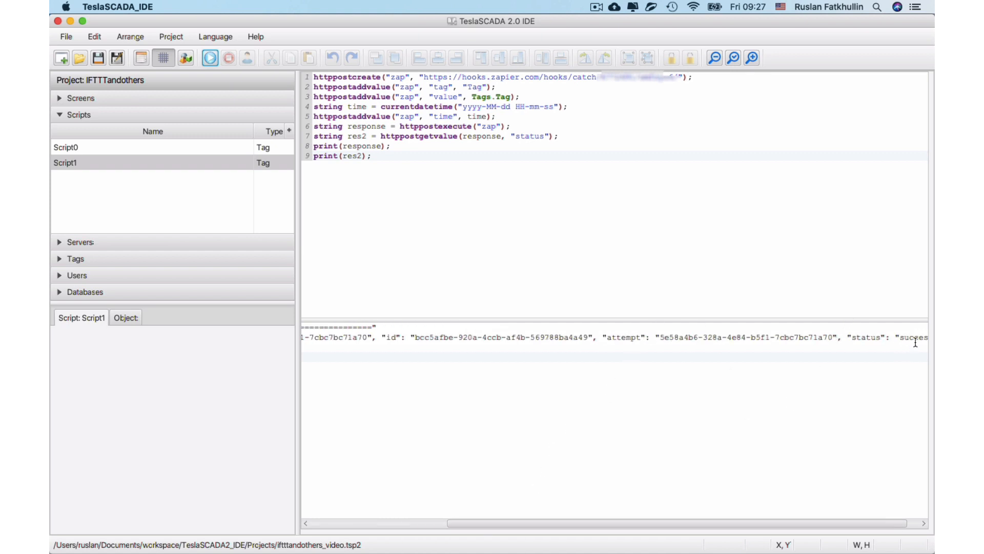
left_click_drag(629, 517, 361, 526)
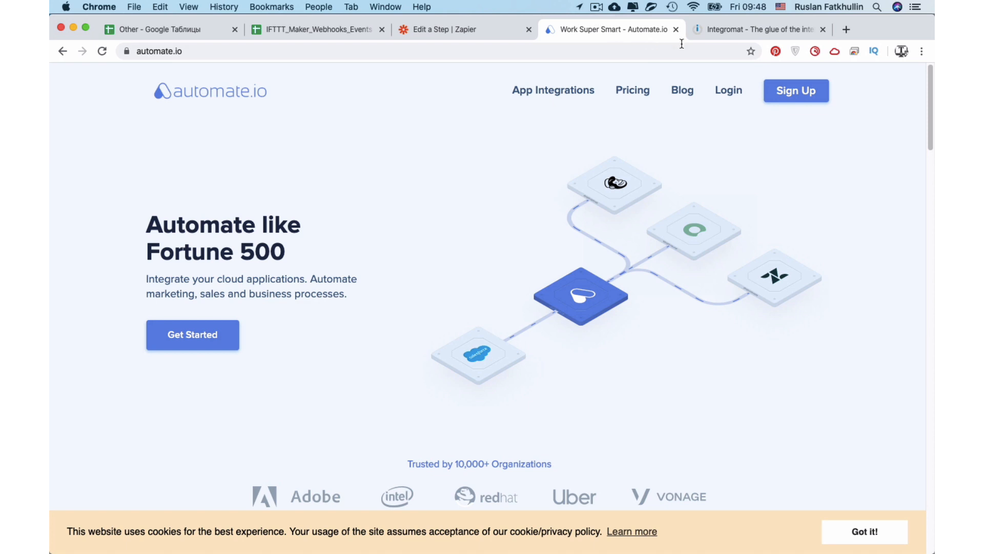
View the Integromat and Automate.io home pages in Chrome as alternative automation services
left_click(753, 30)
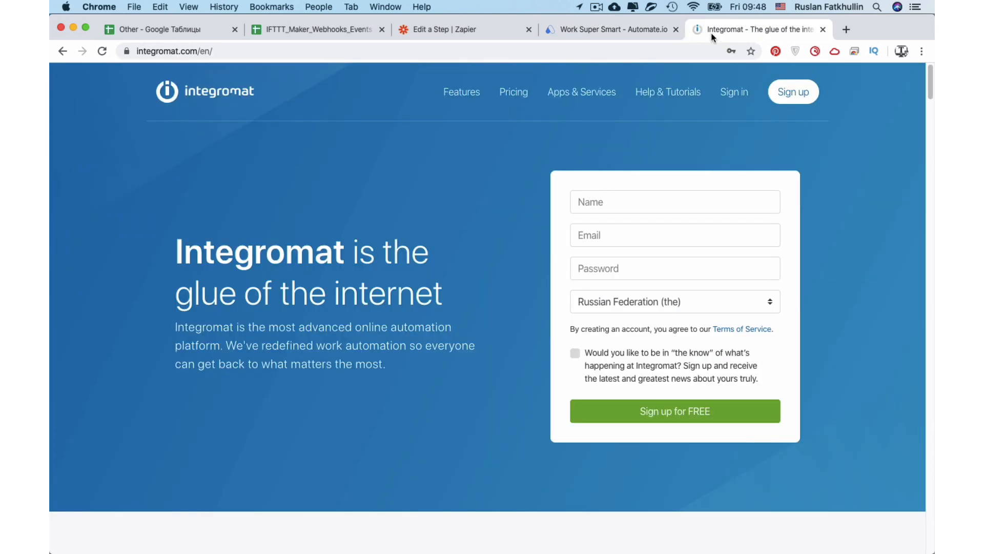
left_click(603, 27)
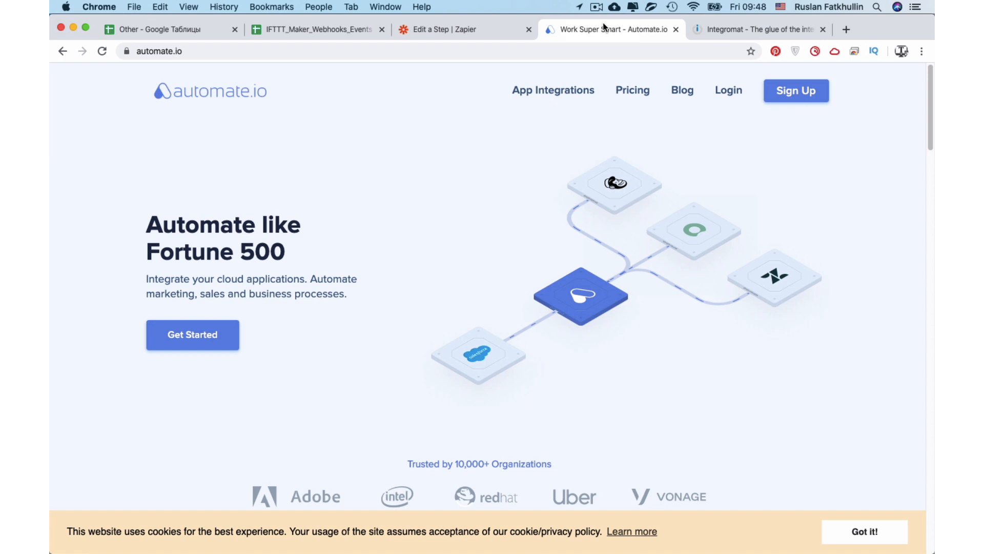
left_click(722, 31)
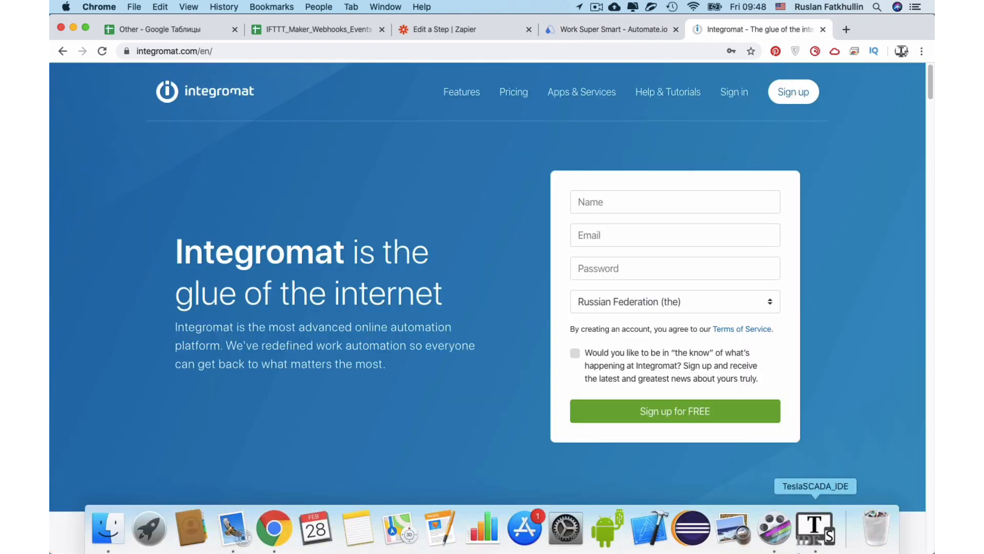
Switch to TeslaSCADA IDE and run Script2, which posts Tag_4's data to the Automate.io webhook
left_click(812, 538)
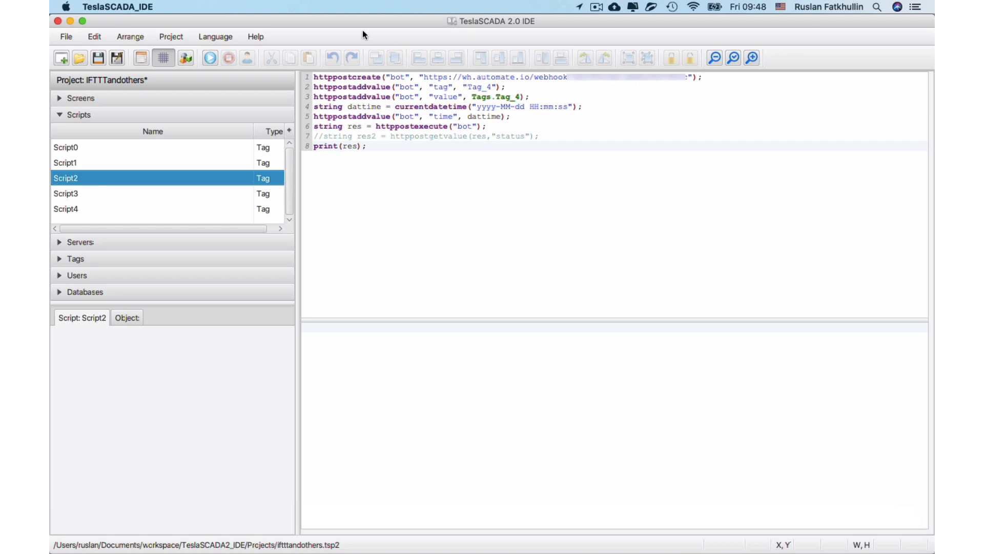
left_click(210, 58)
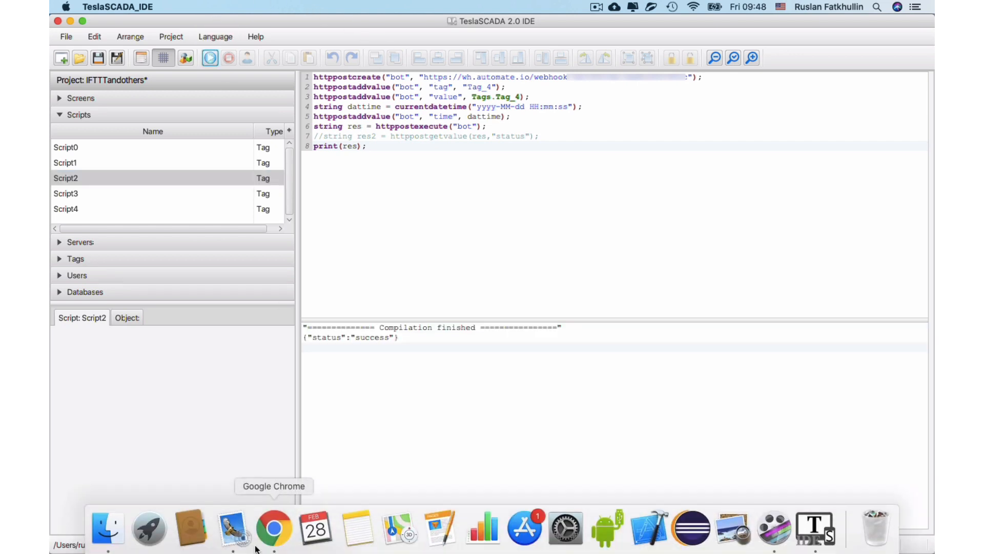
Switch to Chrome and check the newest Tag_4 row in Sheet3 of the IFTTT_Maker_Webhooks_Events spreadsheet
left_click(267, 544)
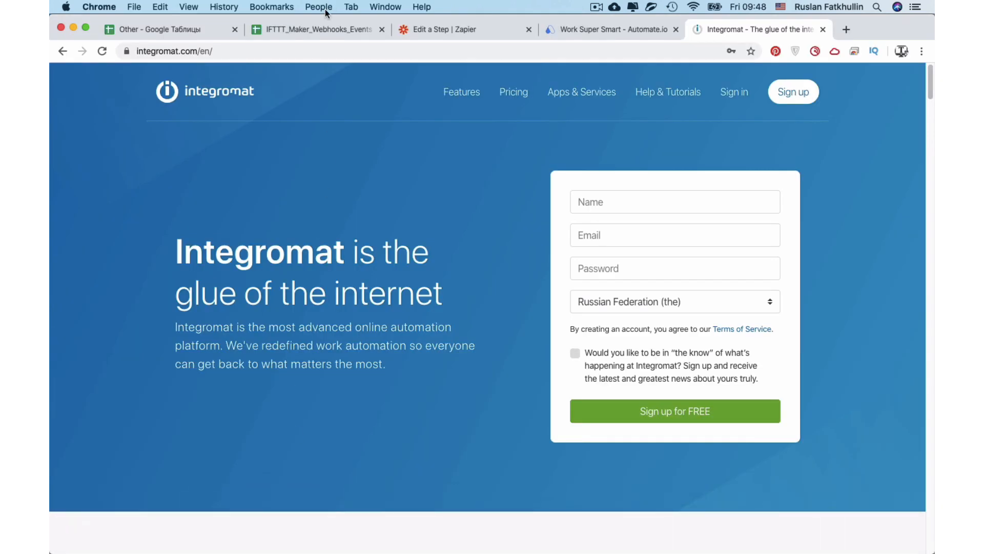
left_click(316, 27)
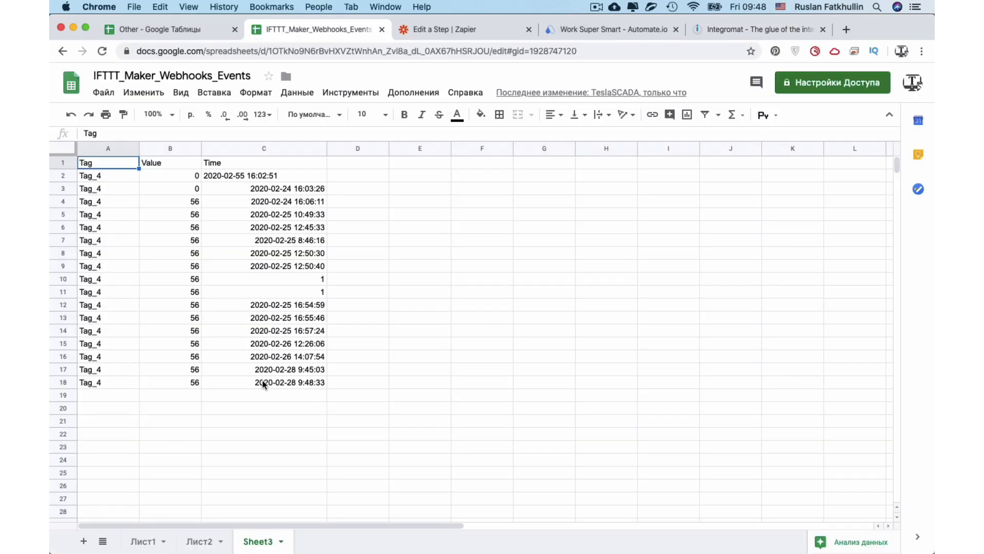
Switch to TeslaSCADA IDE and run Script4, which posts the tag Alarm with the value "The value is too big" to the Integromat webhook
mouse_move(732, 546)
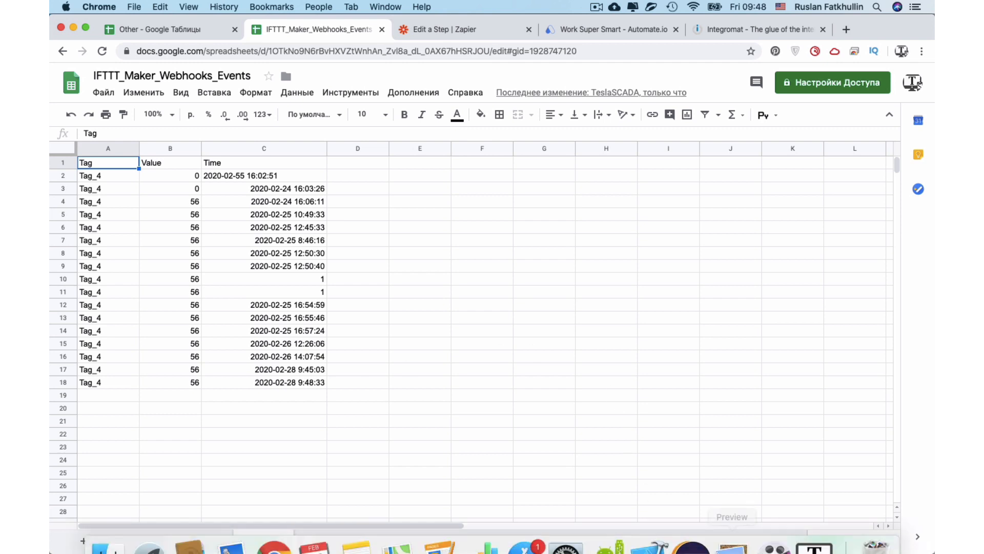
left_click(816, 535)
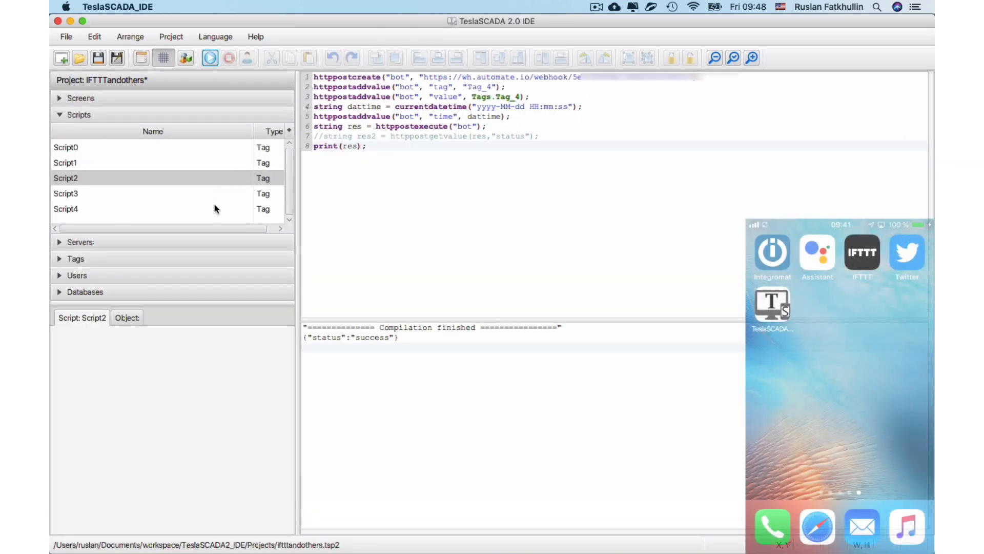
left_click(214, 205)
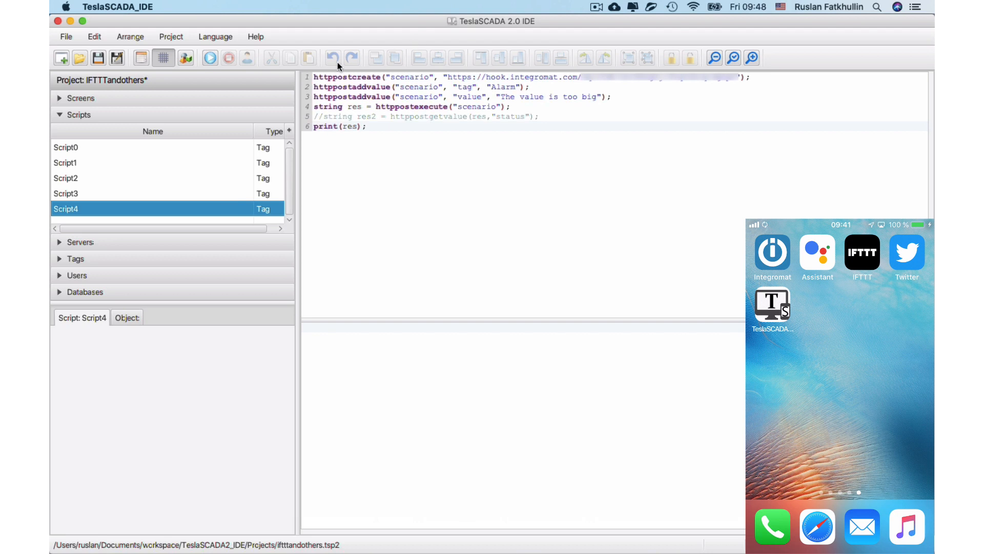
left_click(211, 59)
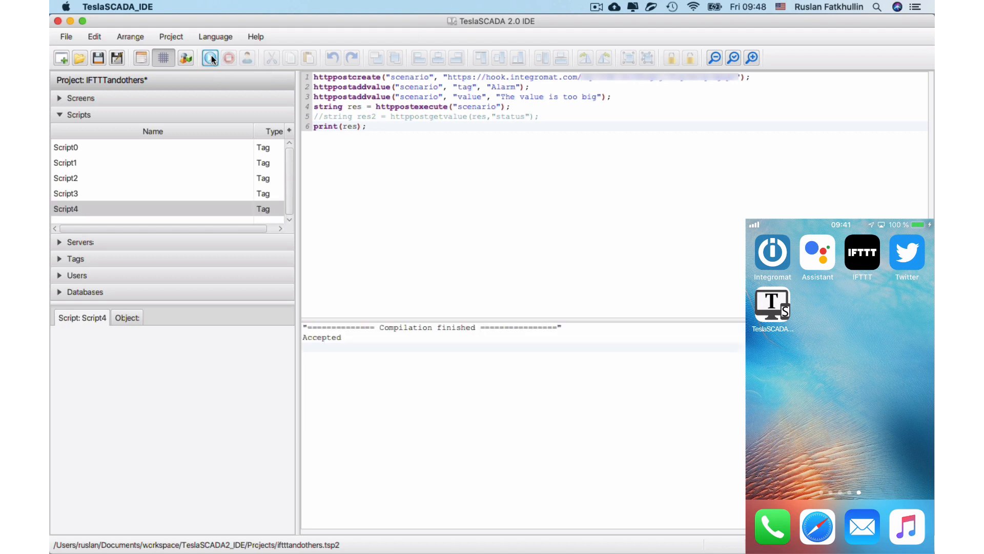